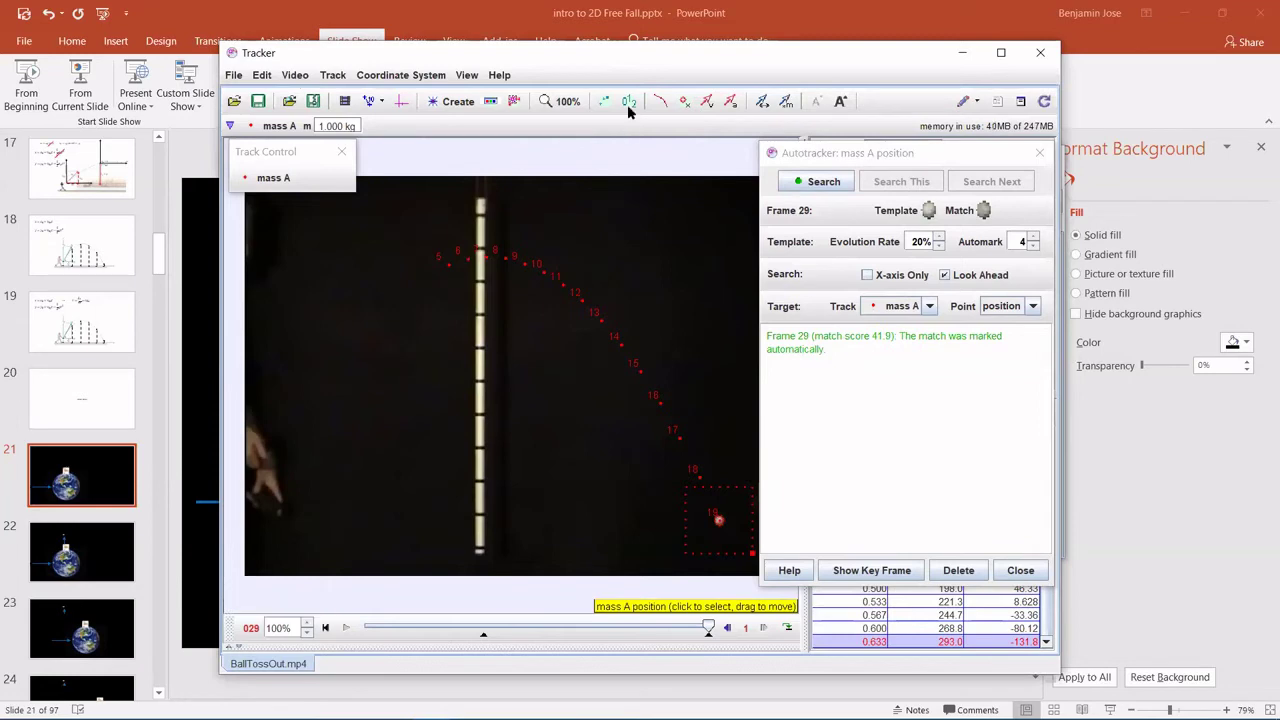
Step: Hide the step number labels on mass A's track and move the Autotracker window clear of the video
left_click(628, 102)
left_click(863, 572)
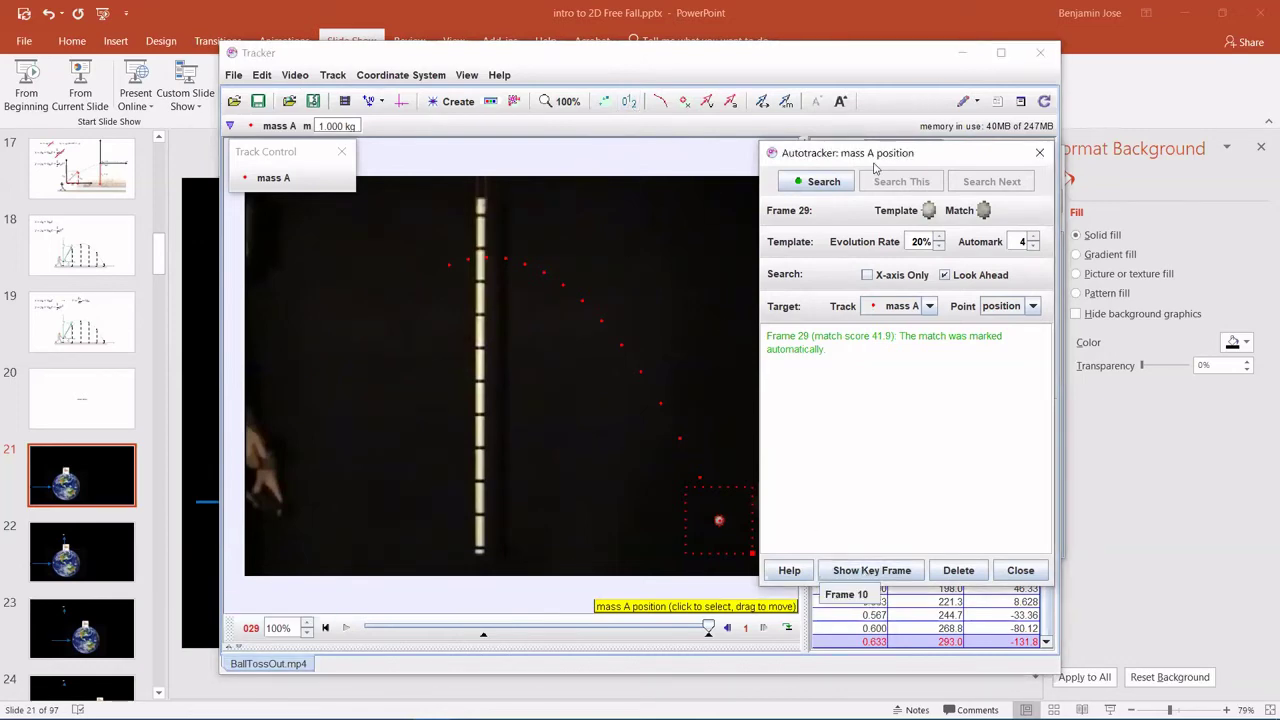
left_click(604, 309)
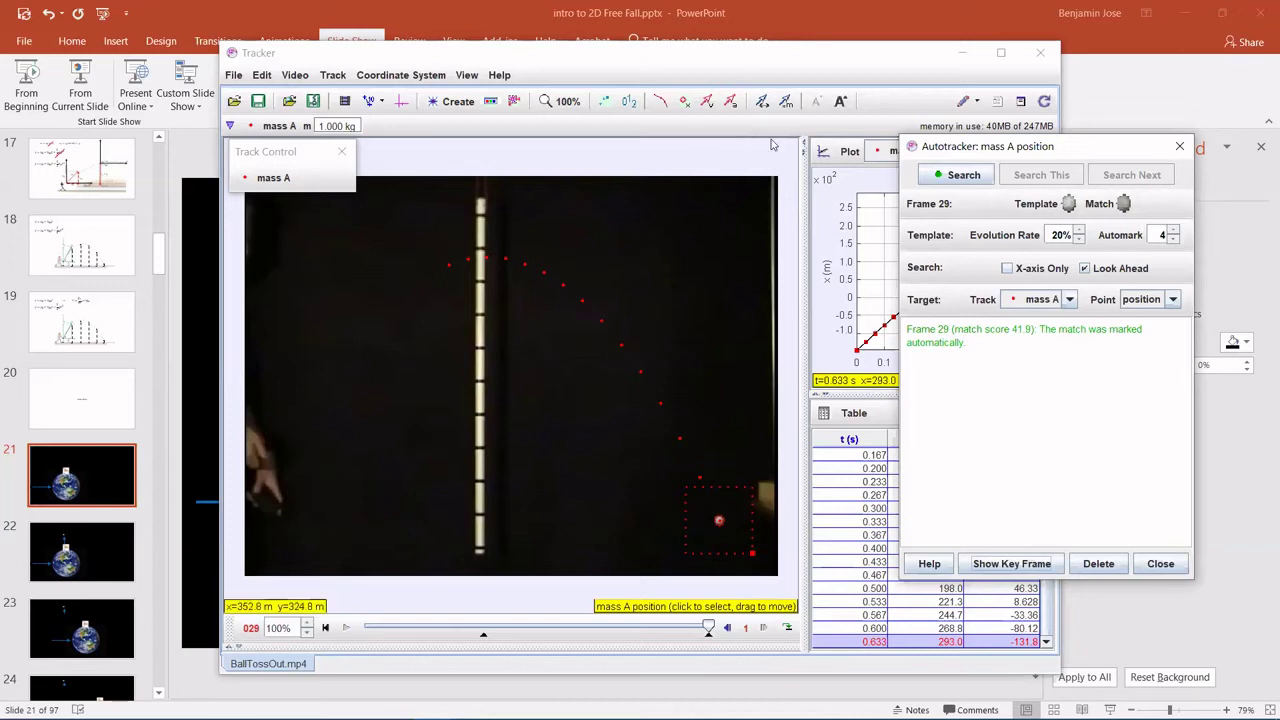
Step: Change the mass A track colour from its context options to white
left_click(706, 102)
left_click(706, 102)
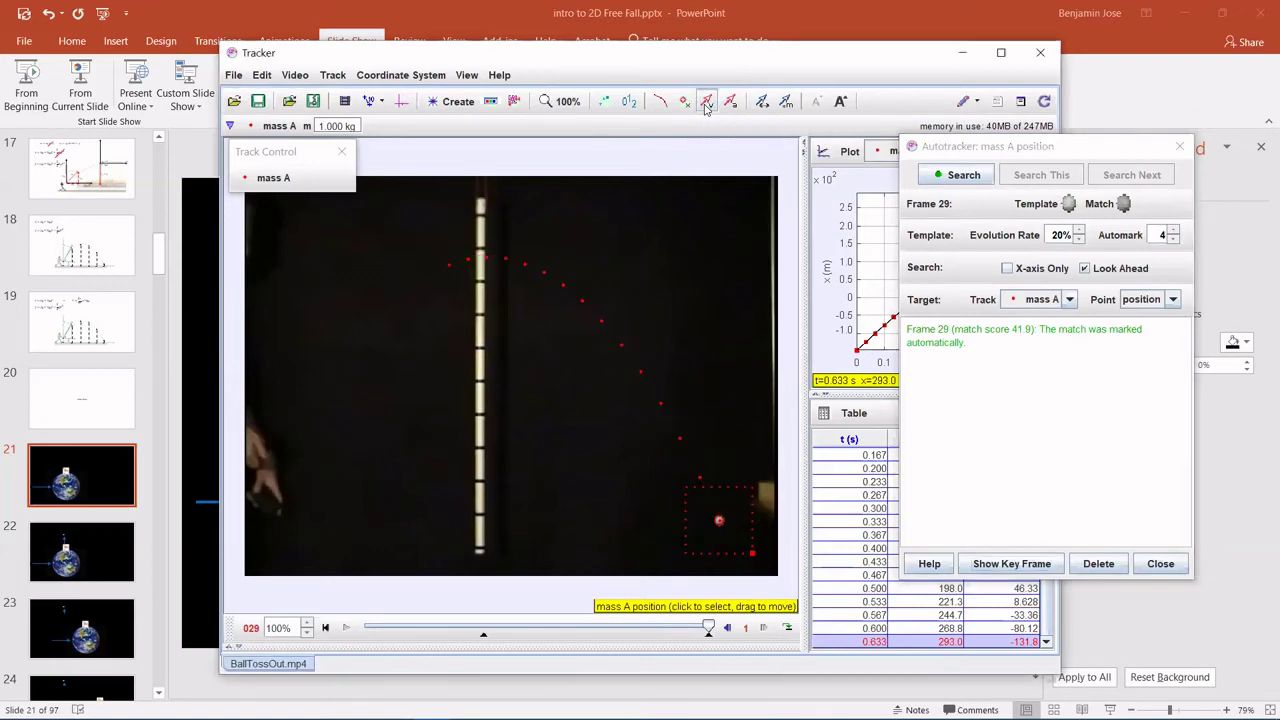
right_click(601, 324)
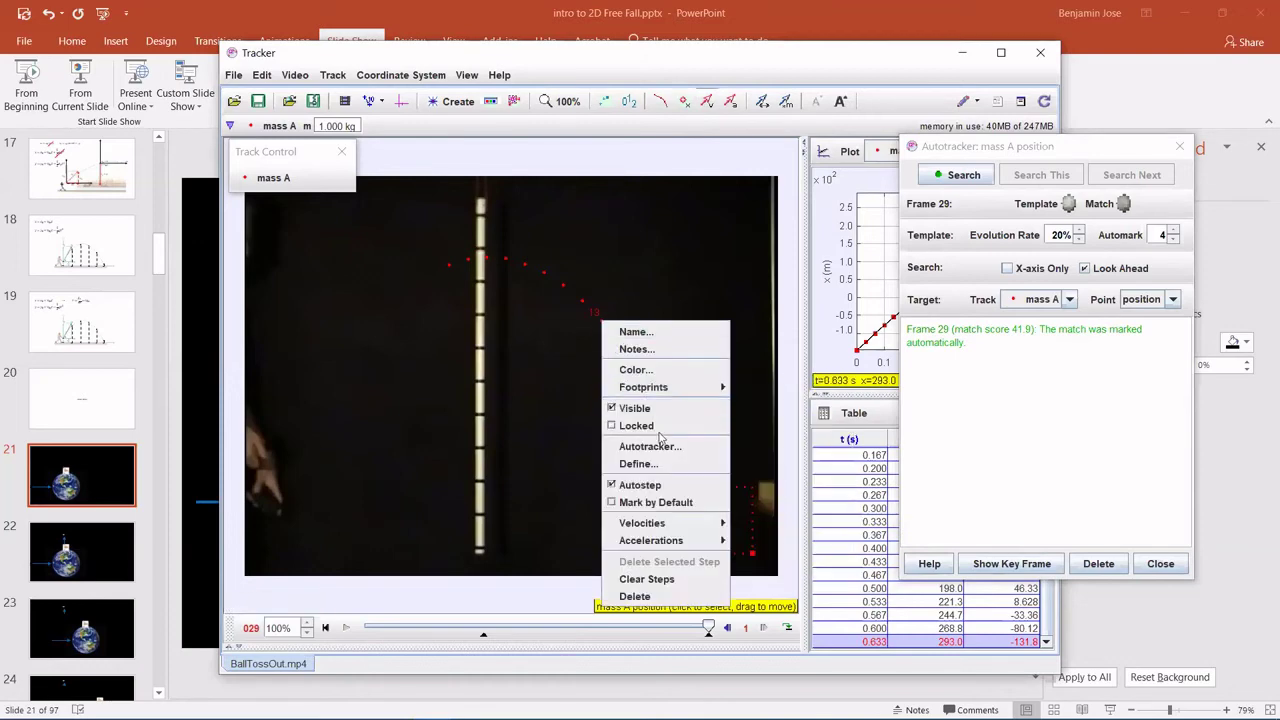
left_click(656, 371)
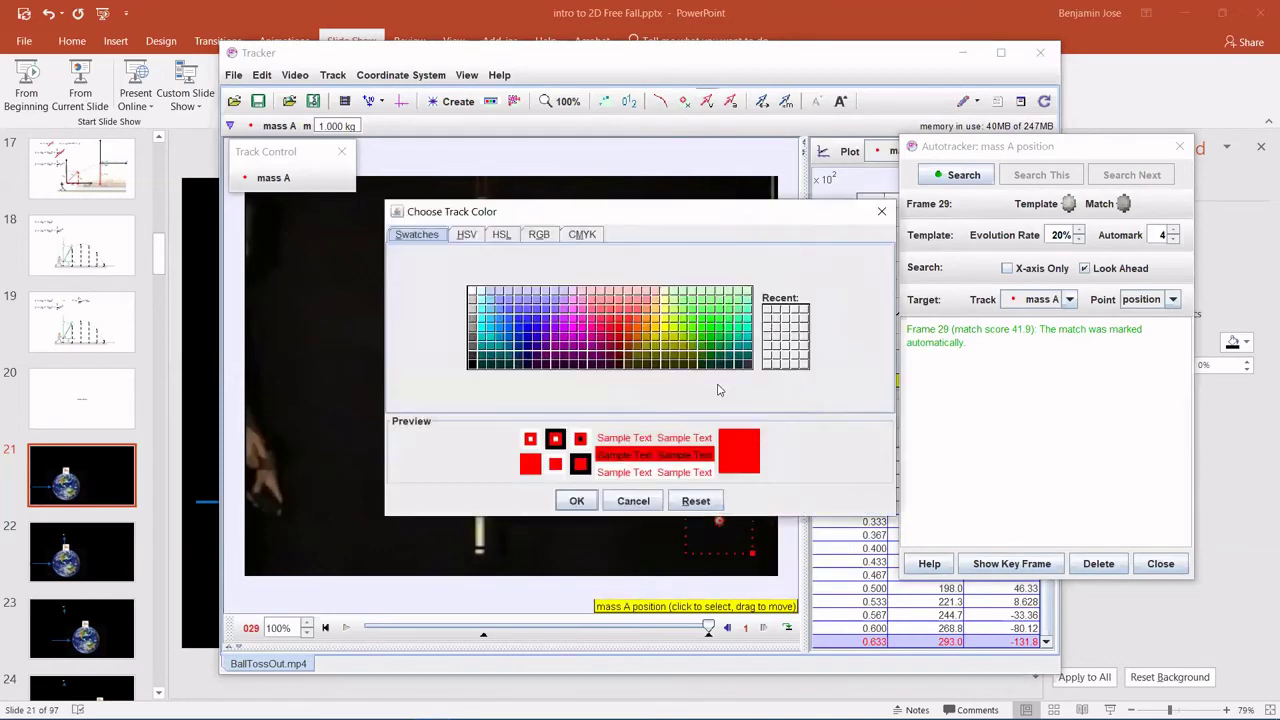
left_click(473, 295)
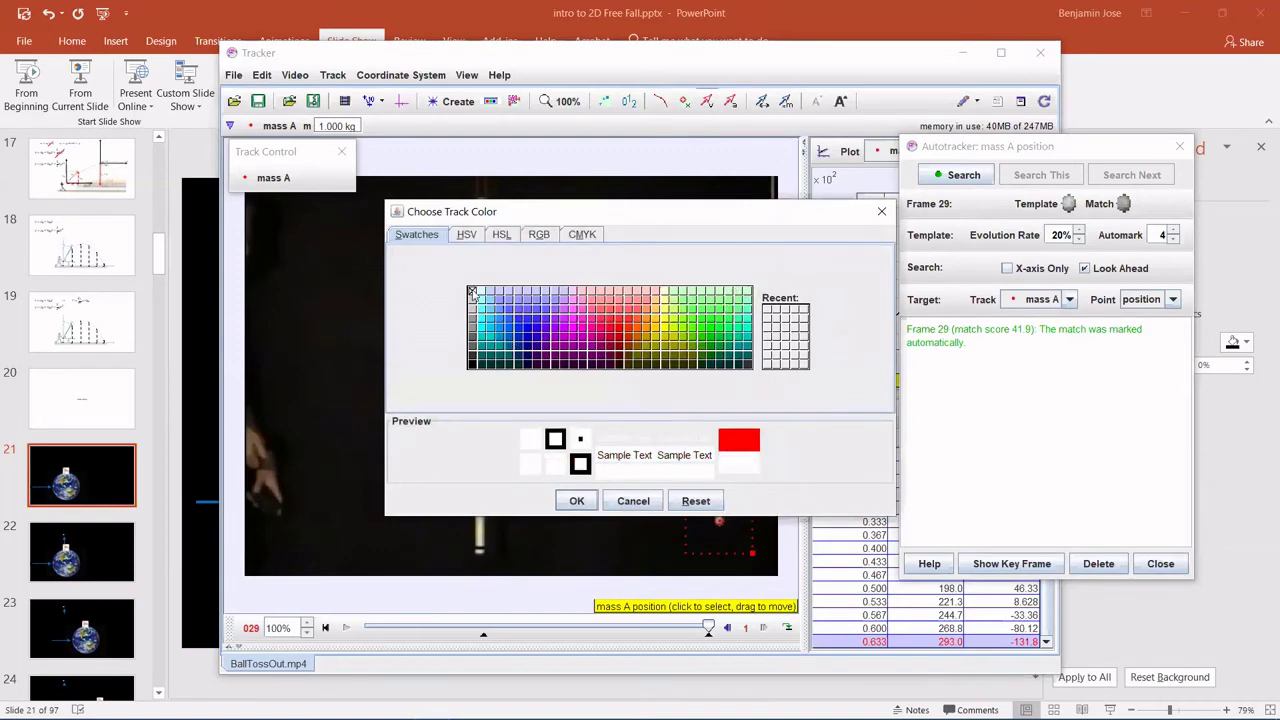
left_click(577, 501)
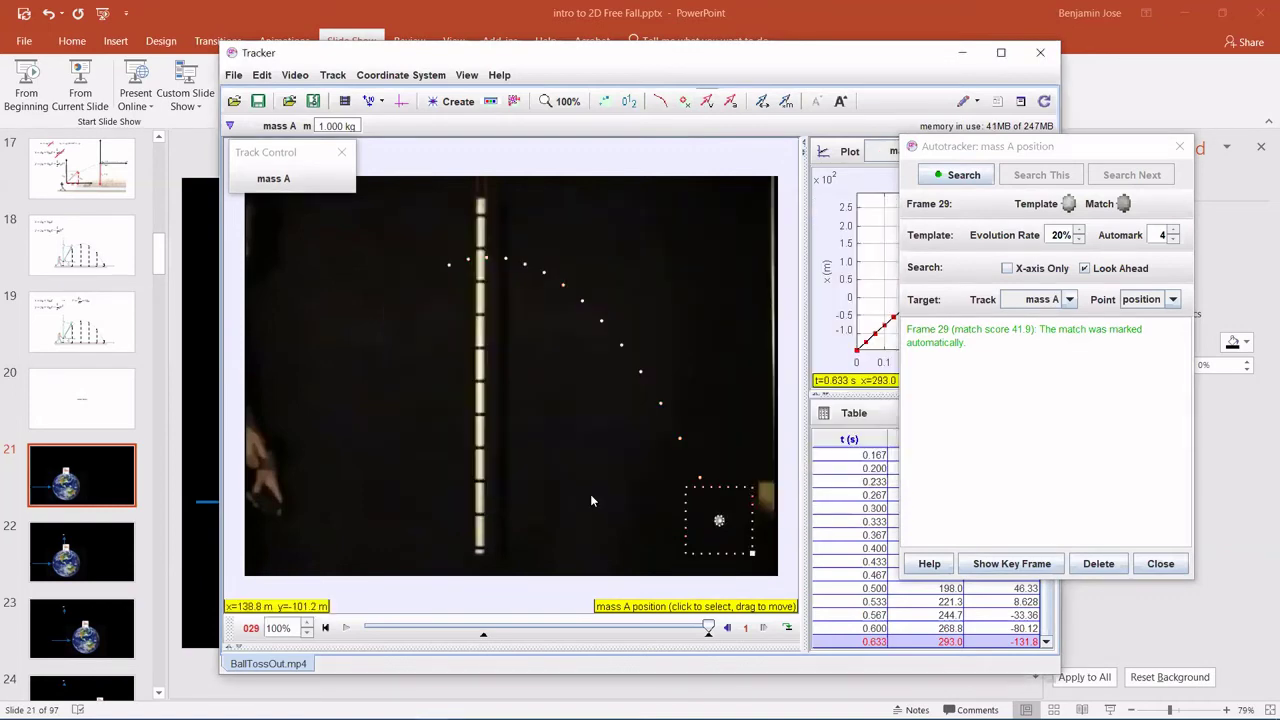
Step: Display mass A's velocity vectors along the trajectory and colour them blue
left_click(707, 103)
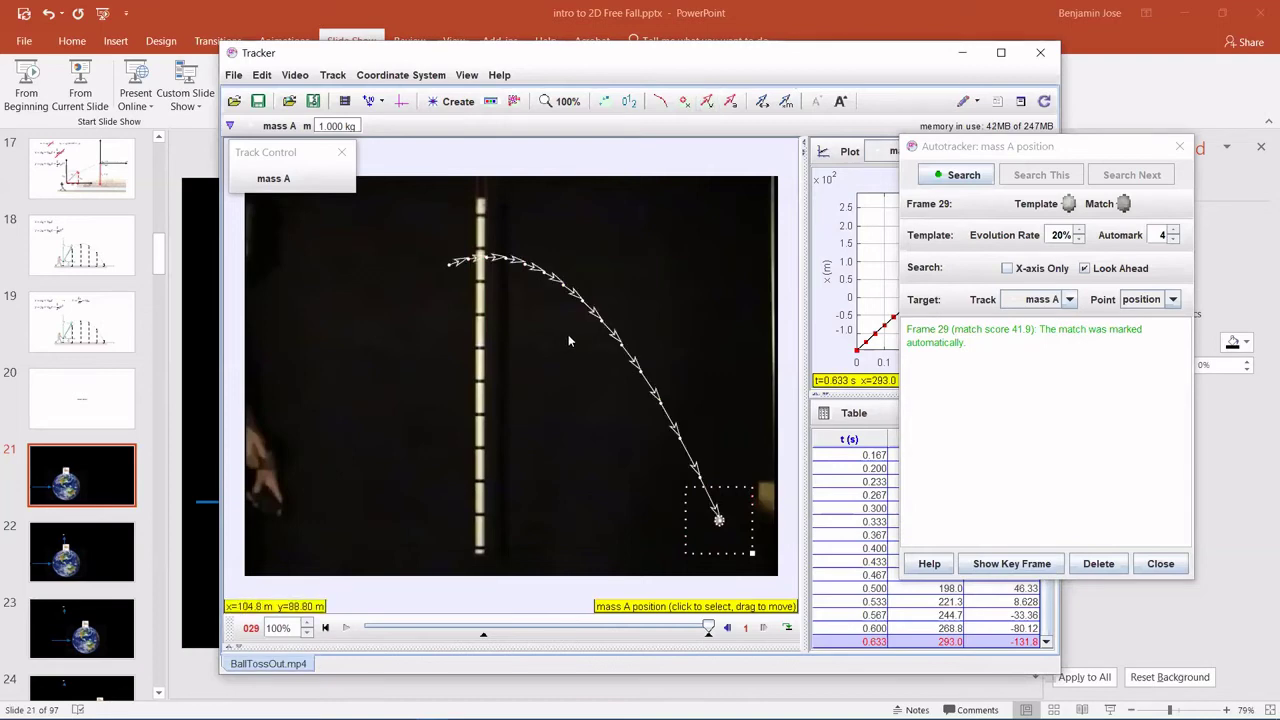
right_click(612, 333)
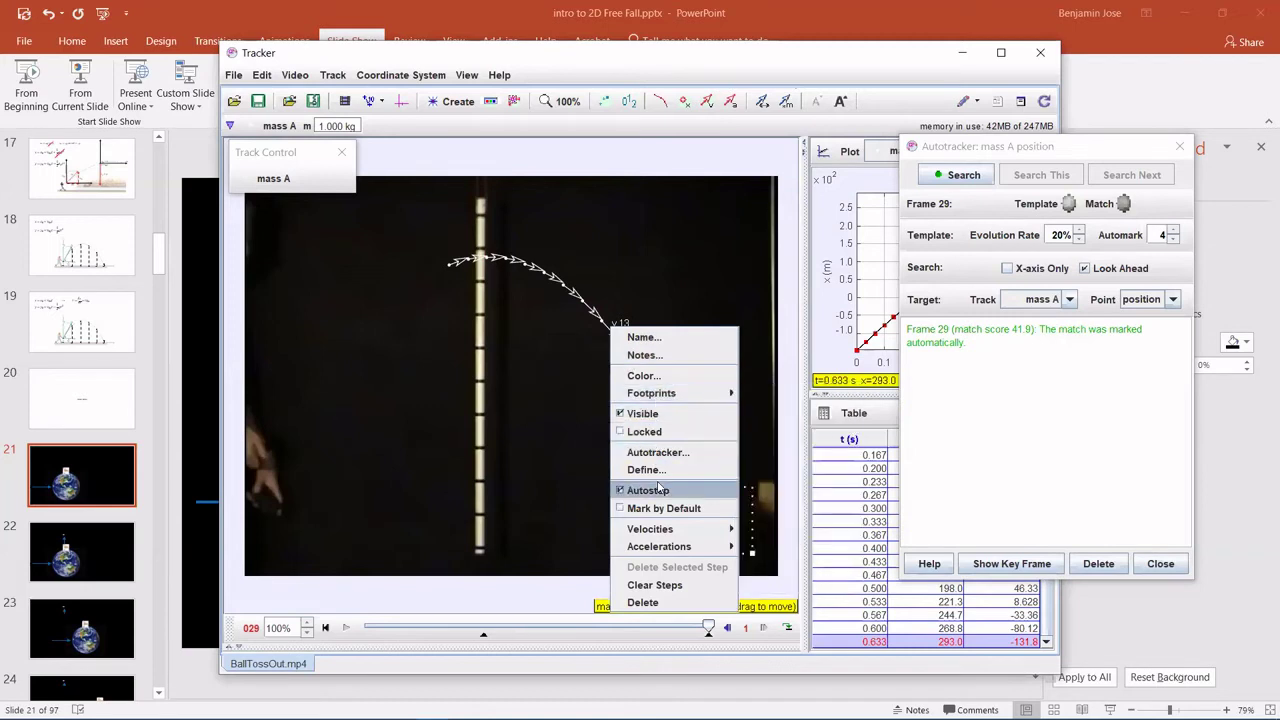
mouse_move(660, 536)
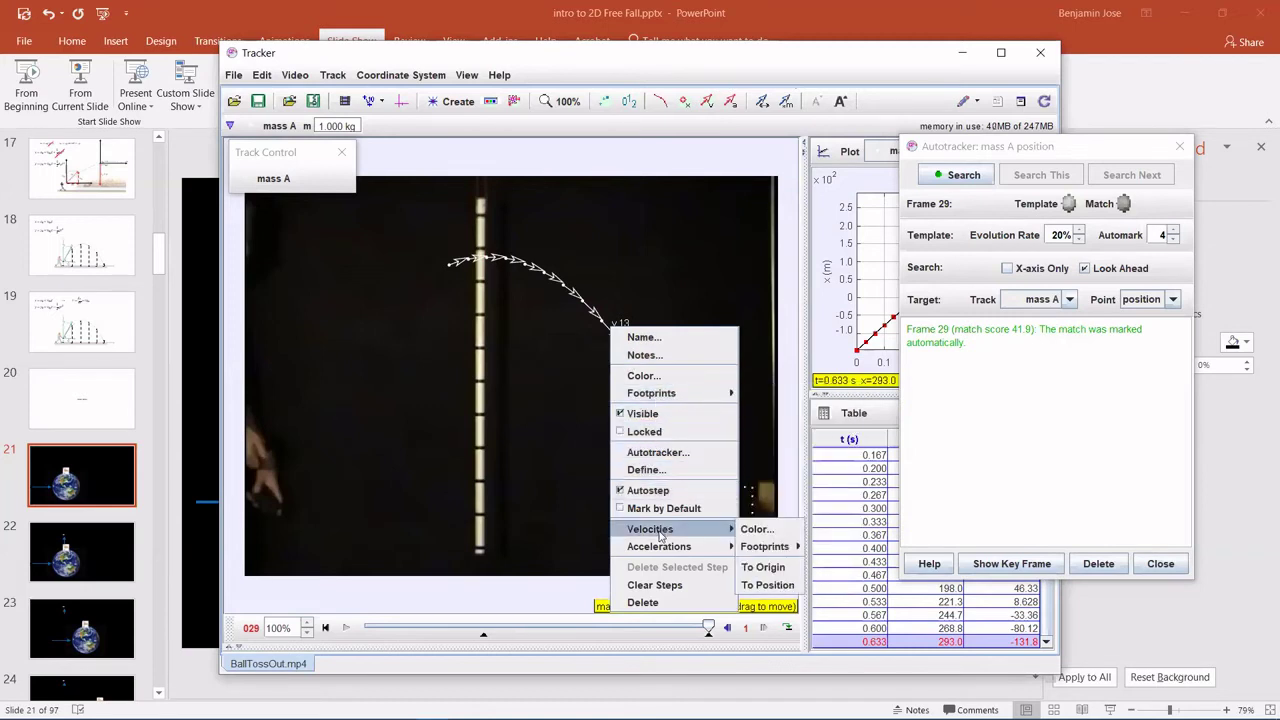
left_click(757, 530)
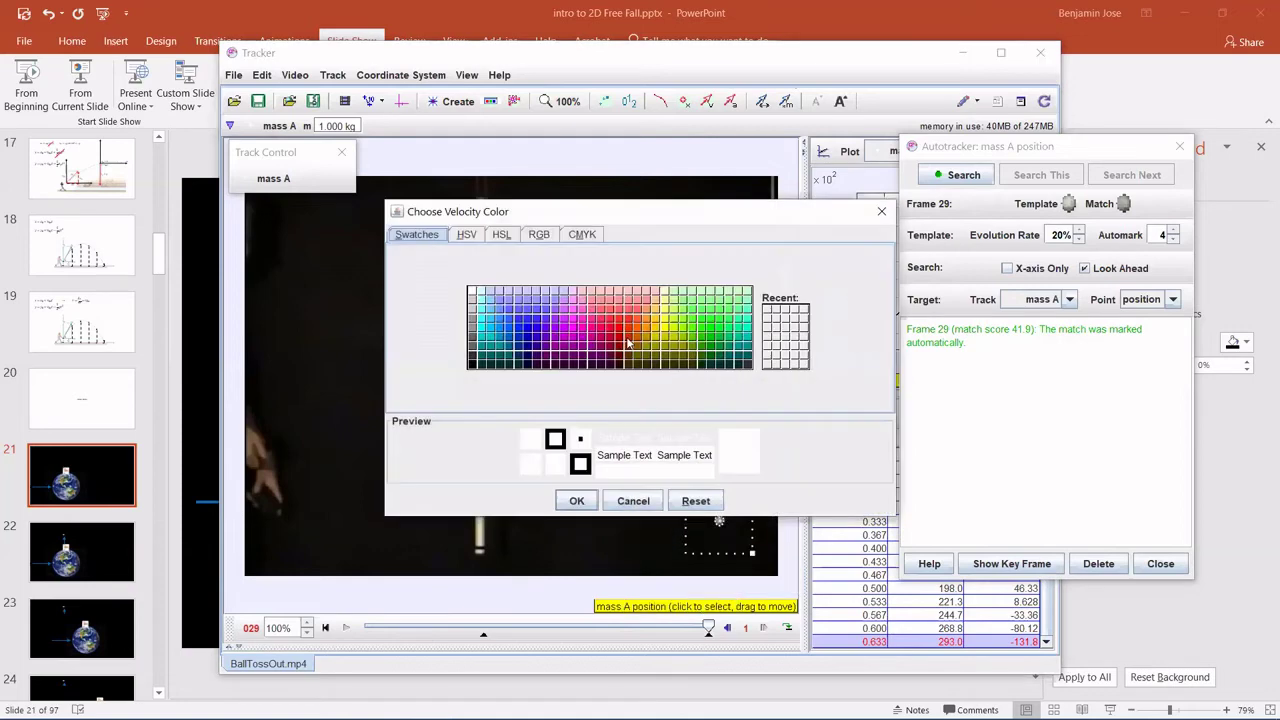
left_click(520, 319)
left_click(572, 501)
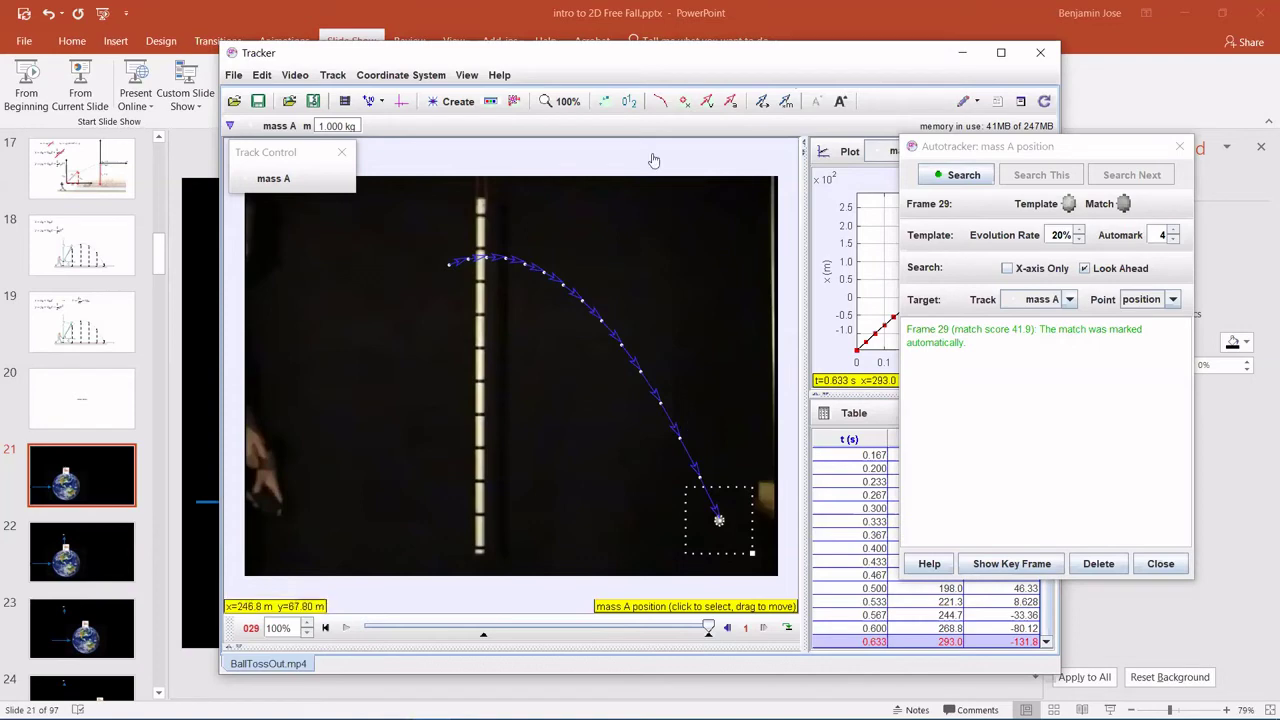
Step: Set the trails to show all steps of mass A and display its acceleration vectors
left_click(606, 102)
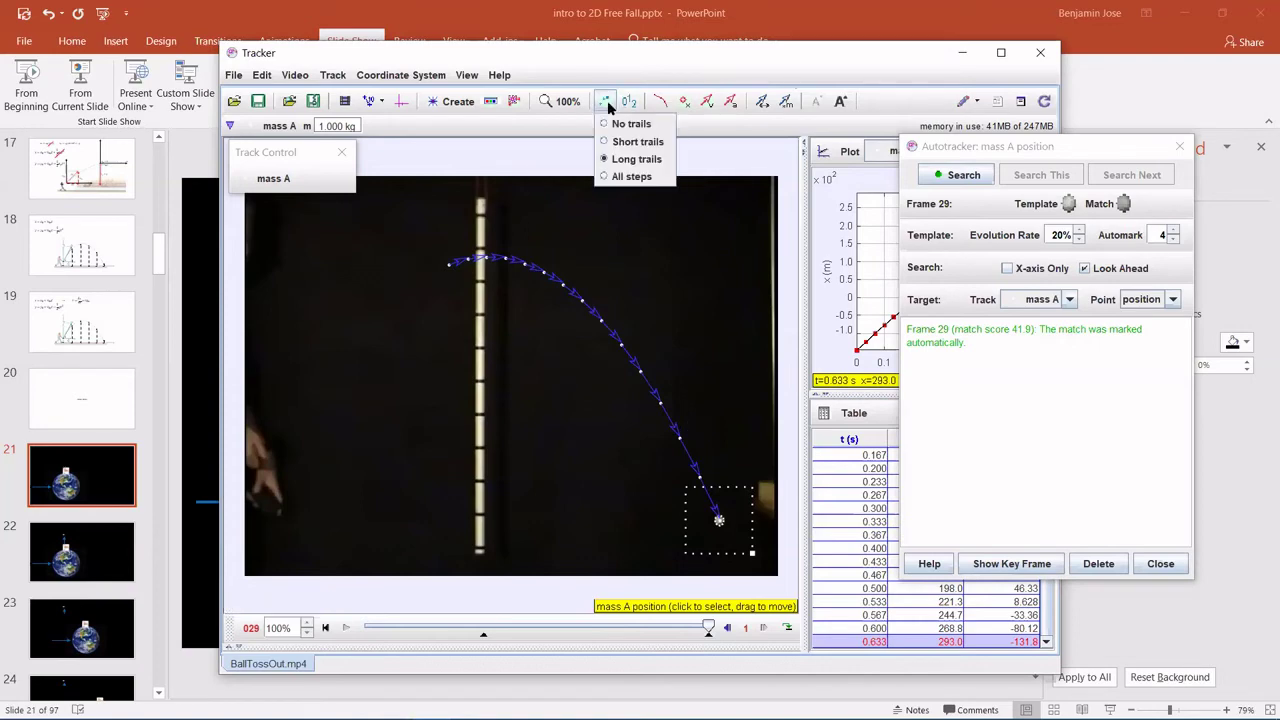
left_click(606, 177)
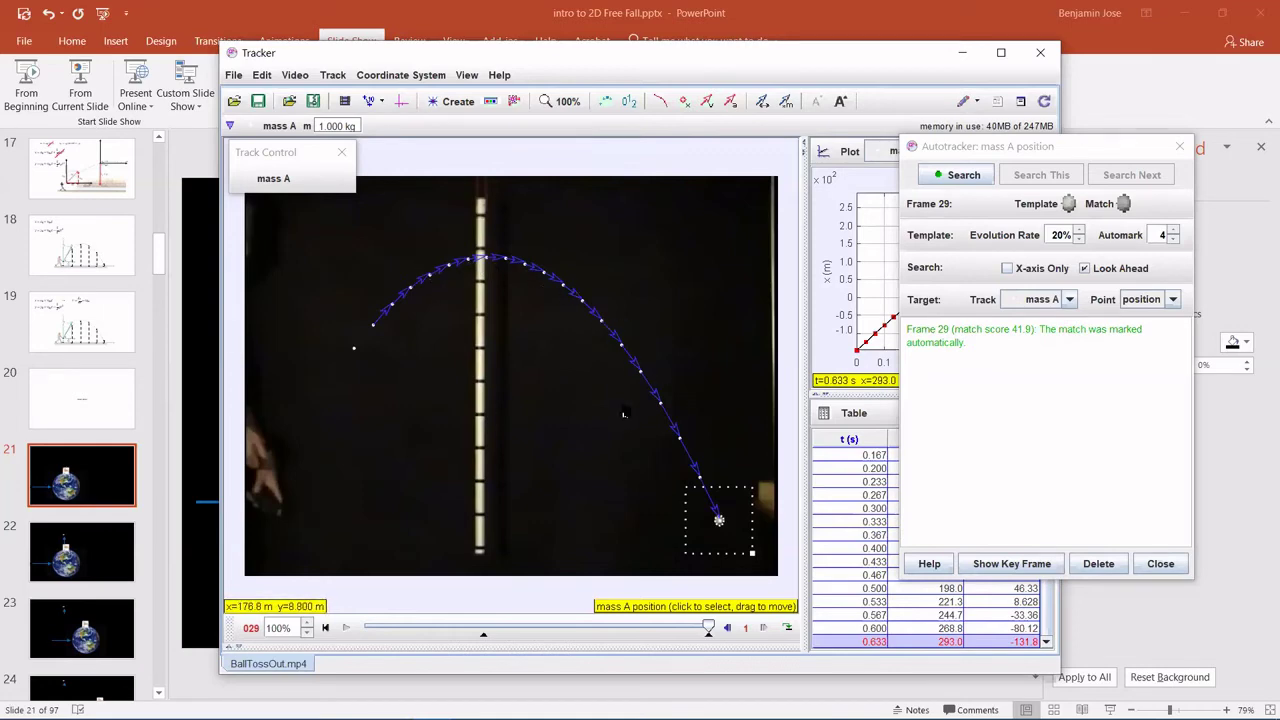
left_click(731, 104)
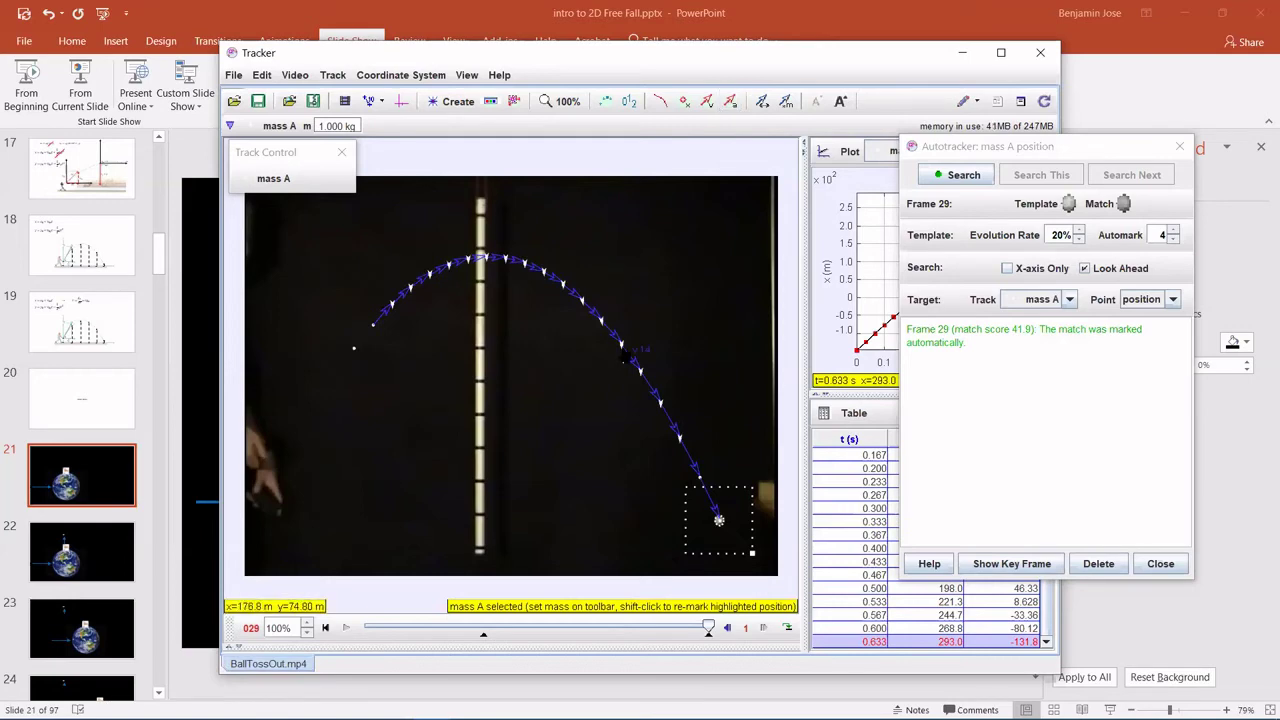
left_click(760, 106)
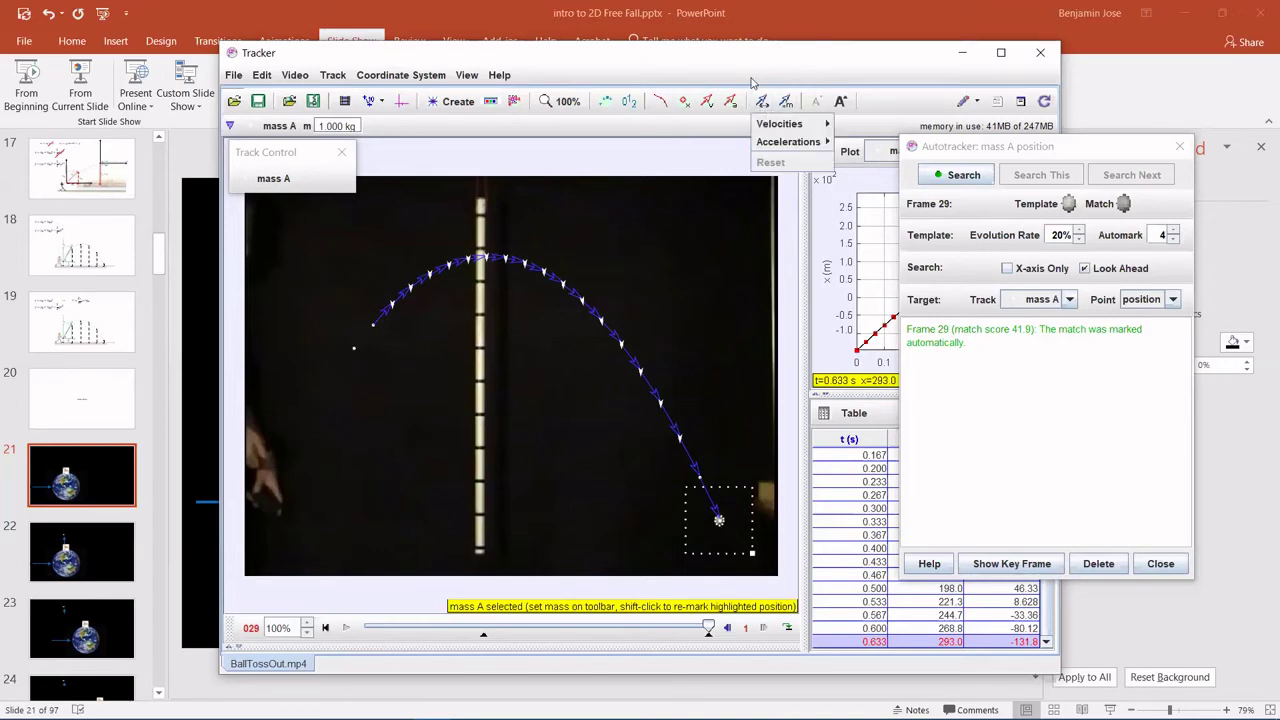
left_click(752, 82)
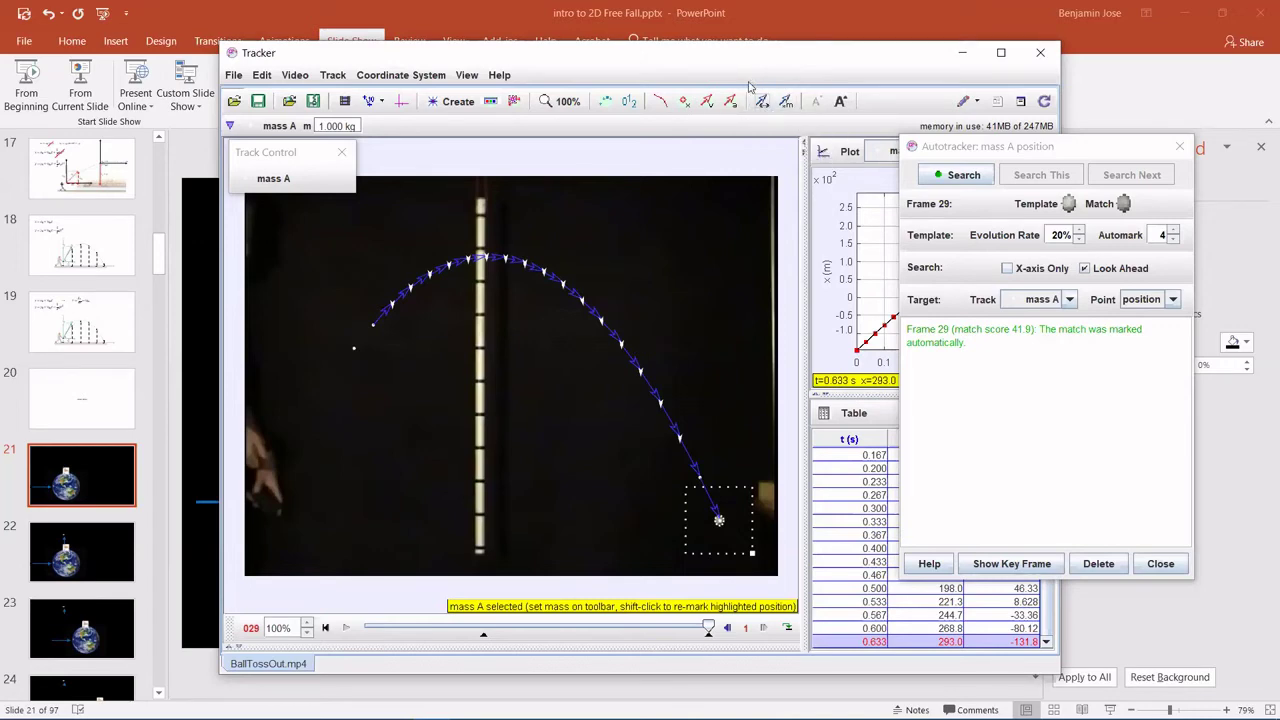
Step: Colour mass A's acceleration vectors red
right_click(612, 333)
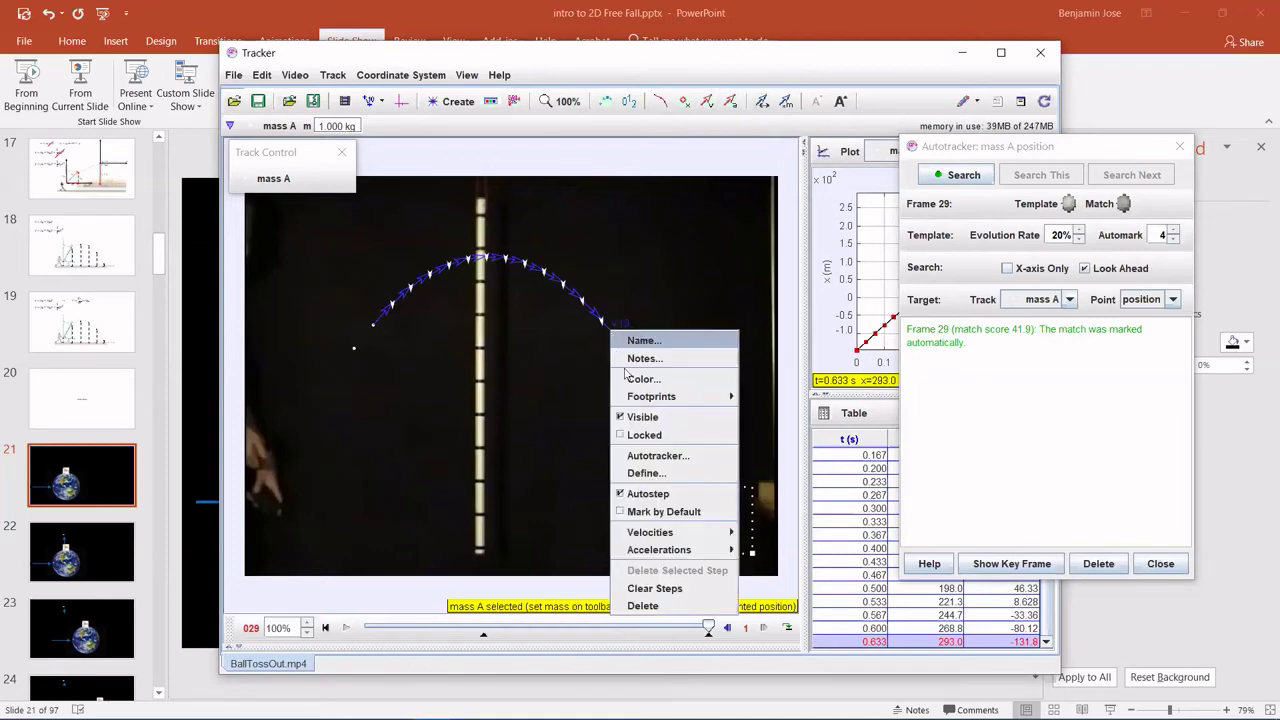
mouse_move(699, 552)
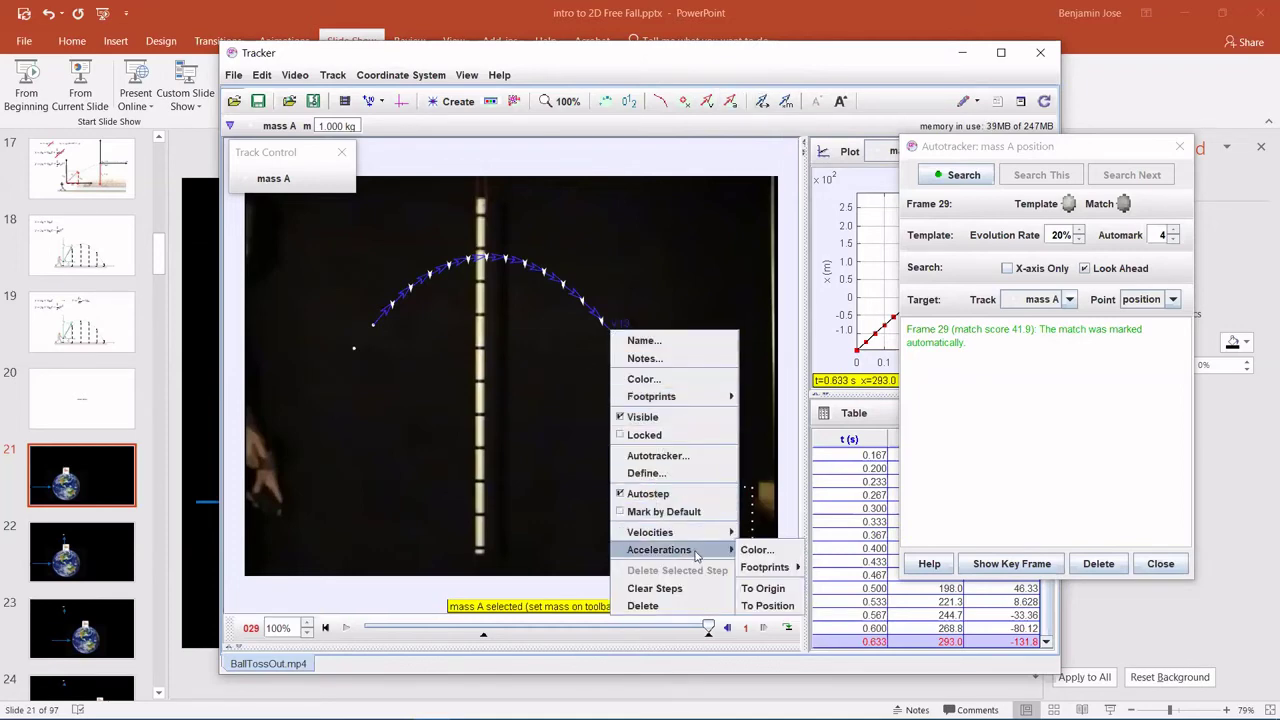
left_click(755, 550)
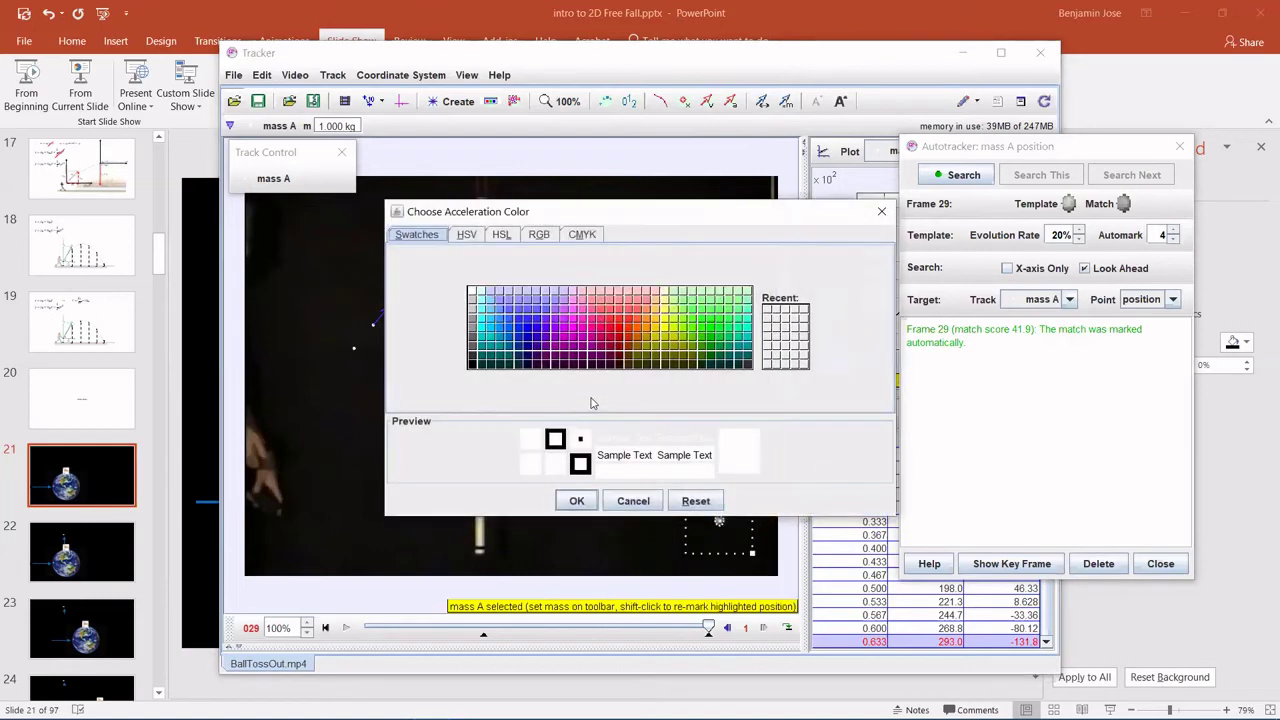
left_click(611, 319)
left_click(577, 502)
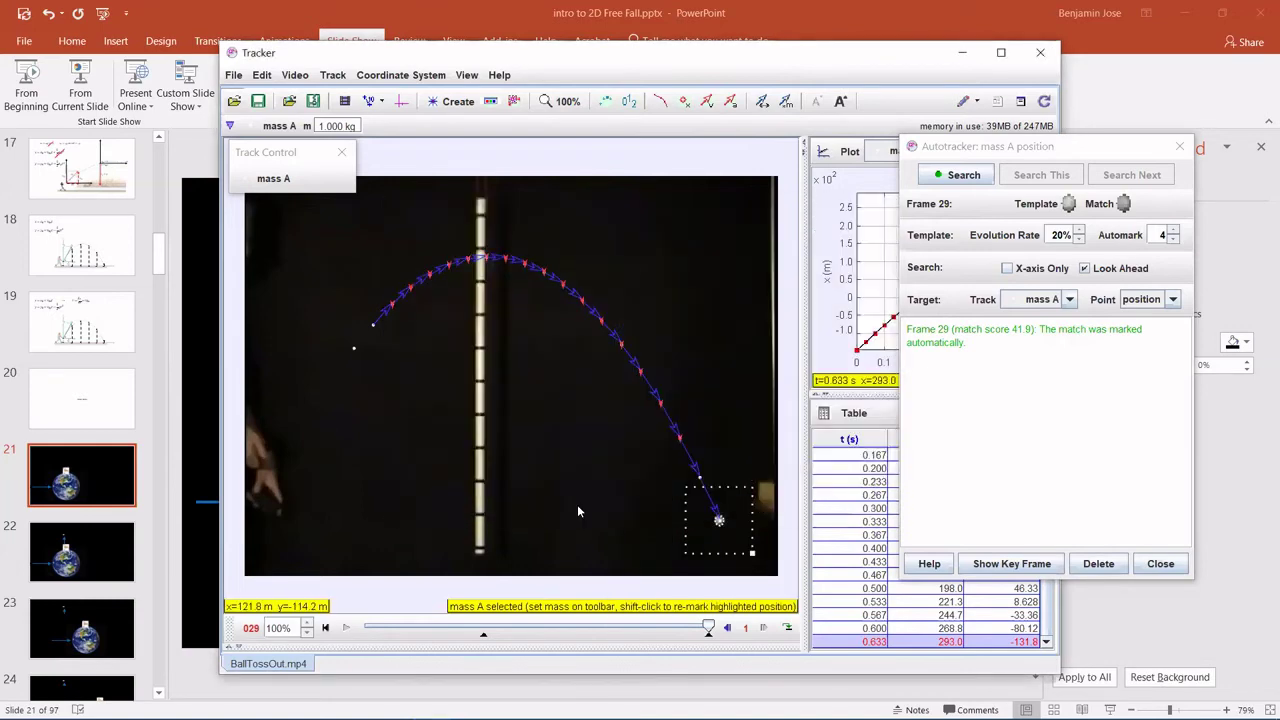
Step: Stretch the acceleration vectors by x16
left_click(761, 101)
mouse_move(794, 146)
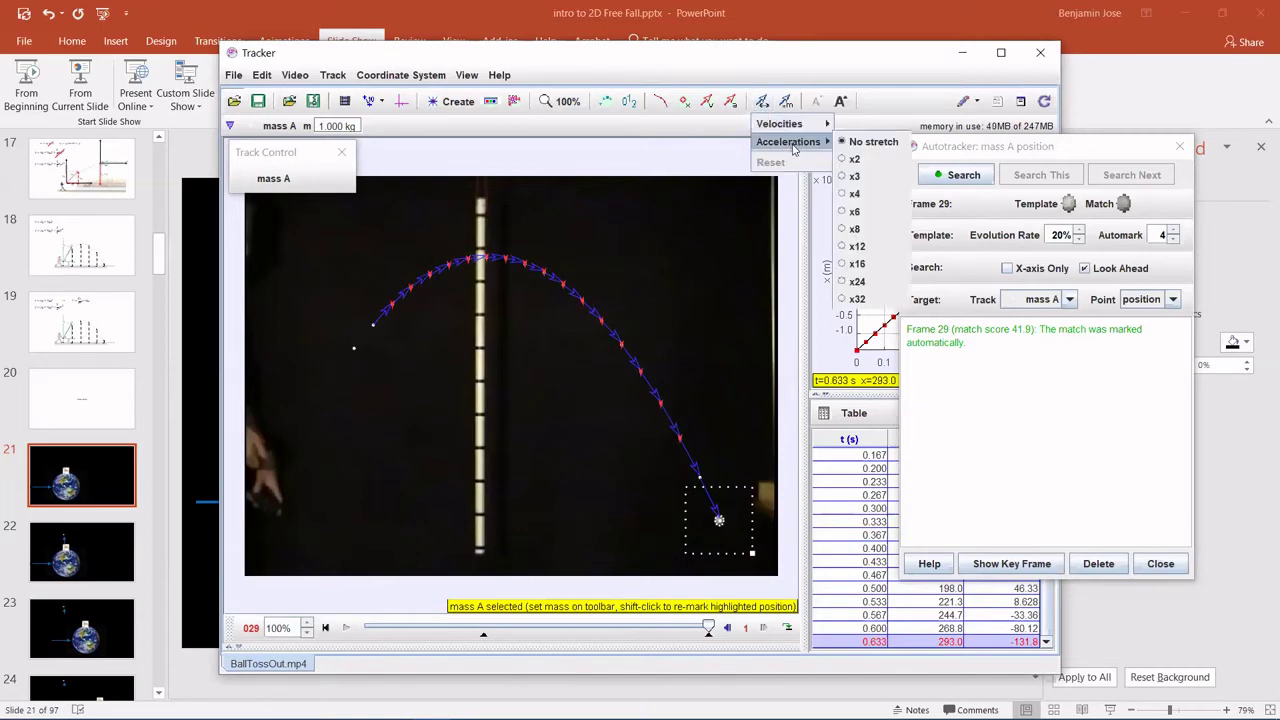
left_click(842, 264)
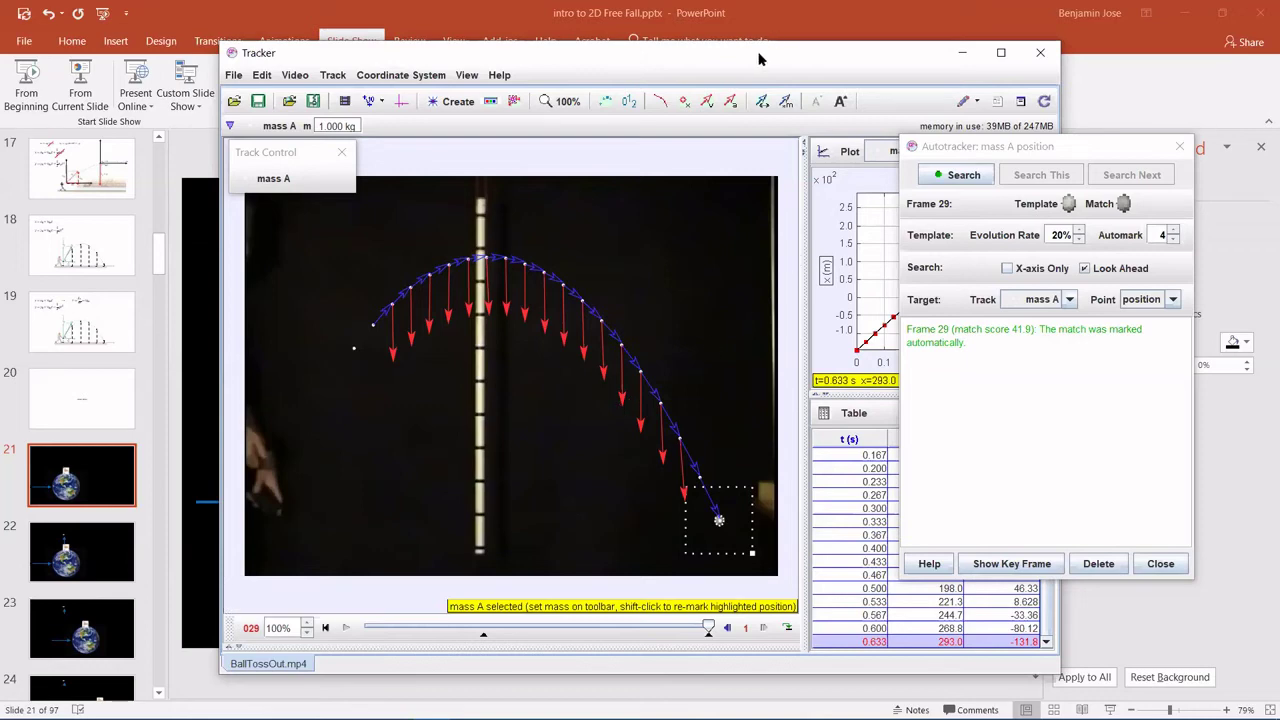
Step: Separate the Tracker and Autotracker windows so they no longer overlap, and widen the plot and table area
left_click_drag(758, 60, 580, 48)
left_click(965, 148)
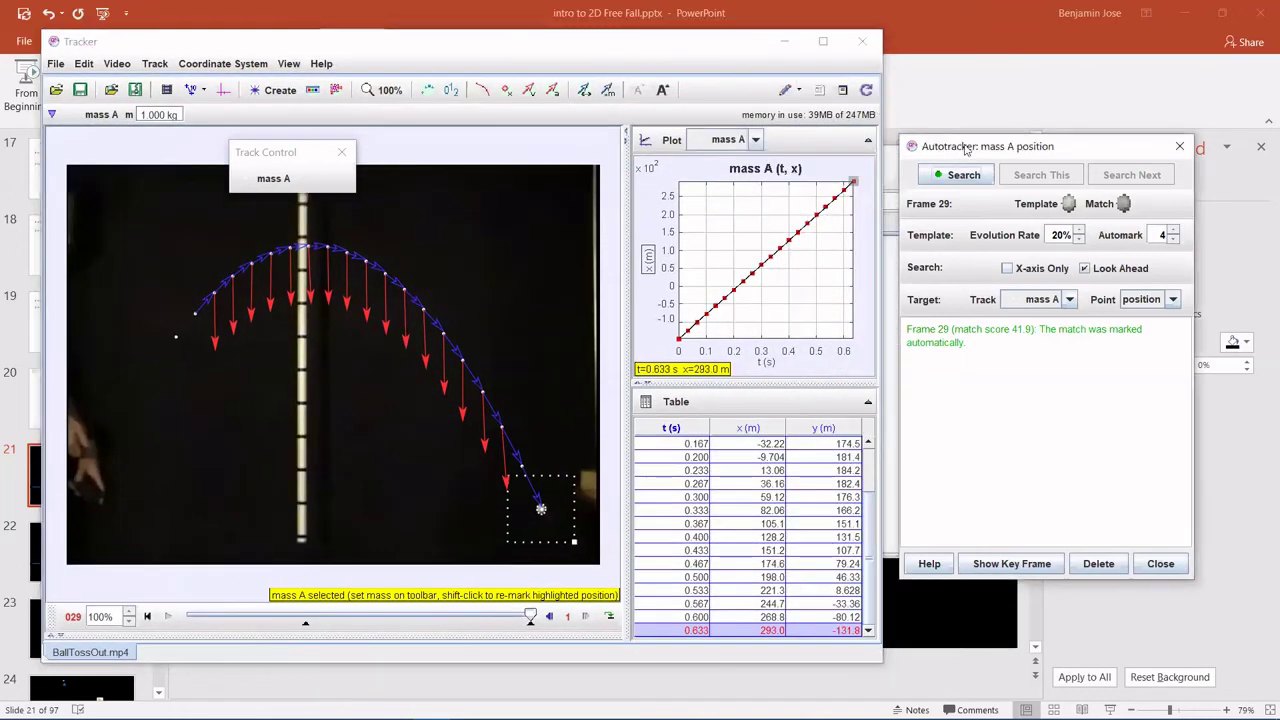
left_click_drag(965, 148, 1025, 153)
left_click(743, 53)
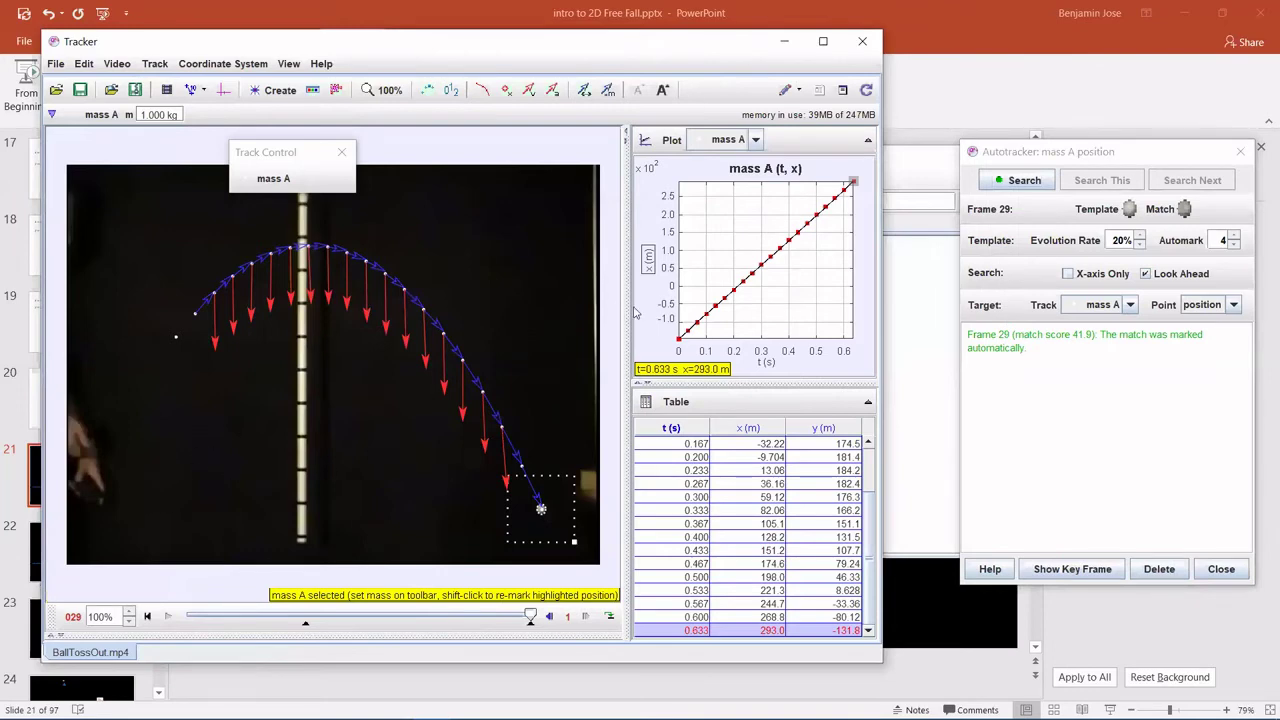
left_click_drag(627, 312, 560, 321)
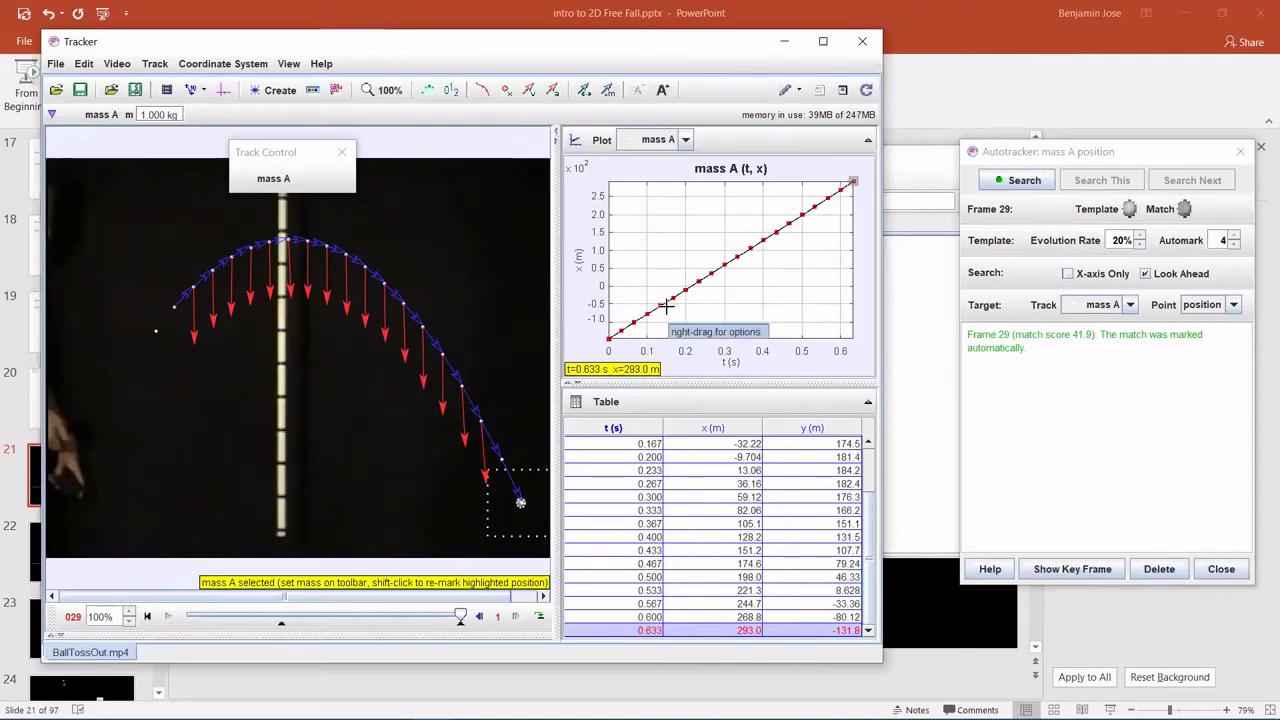
Step: Plot the velocity x-component (vx) of mass A on the graph's vertical axis
left_click(578, 266)
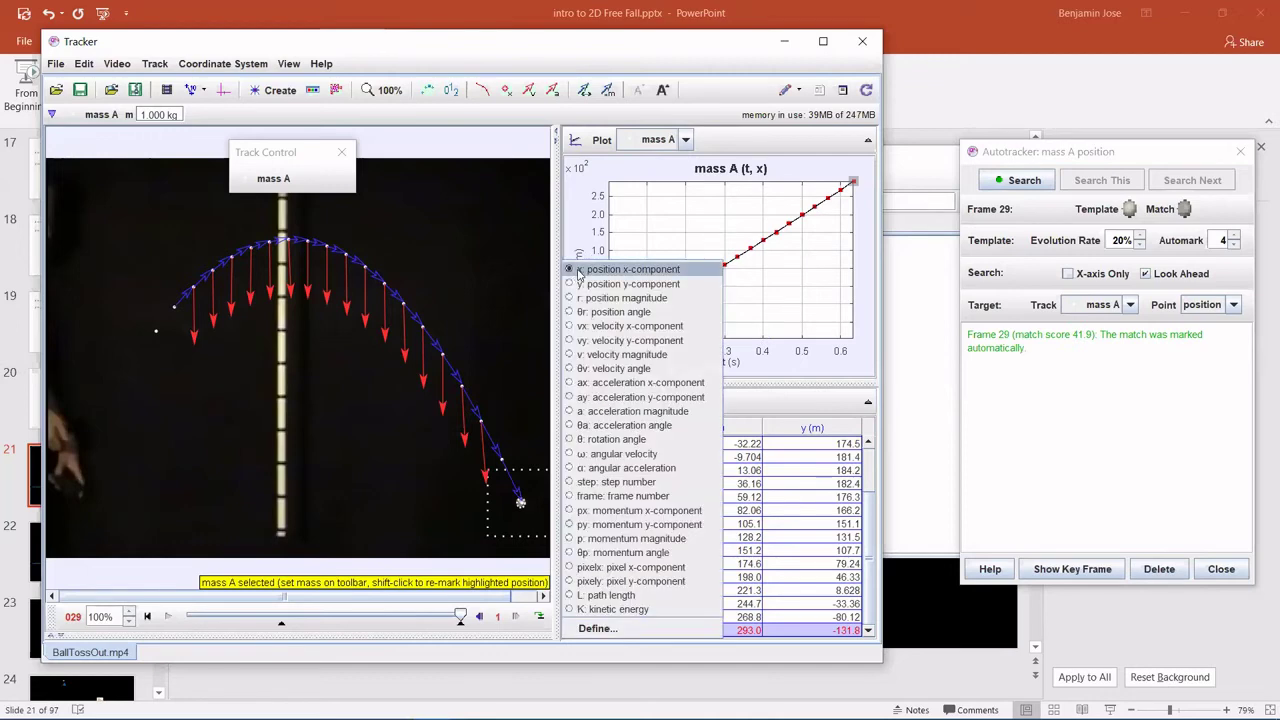
left_click(569, 327)
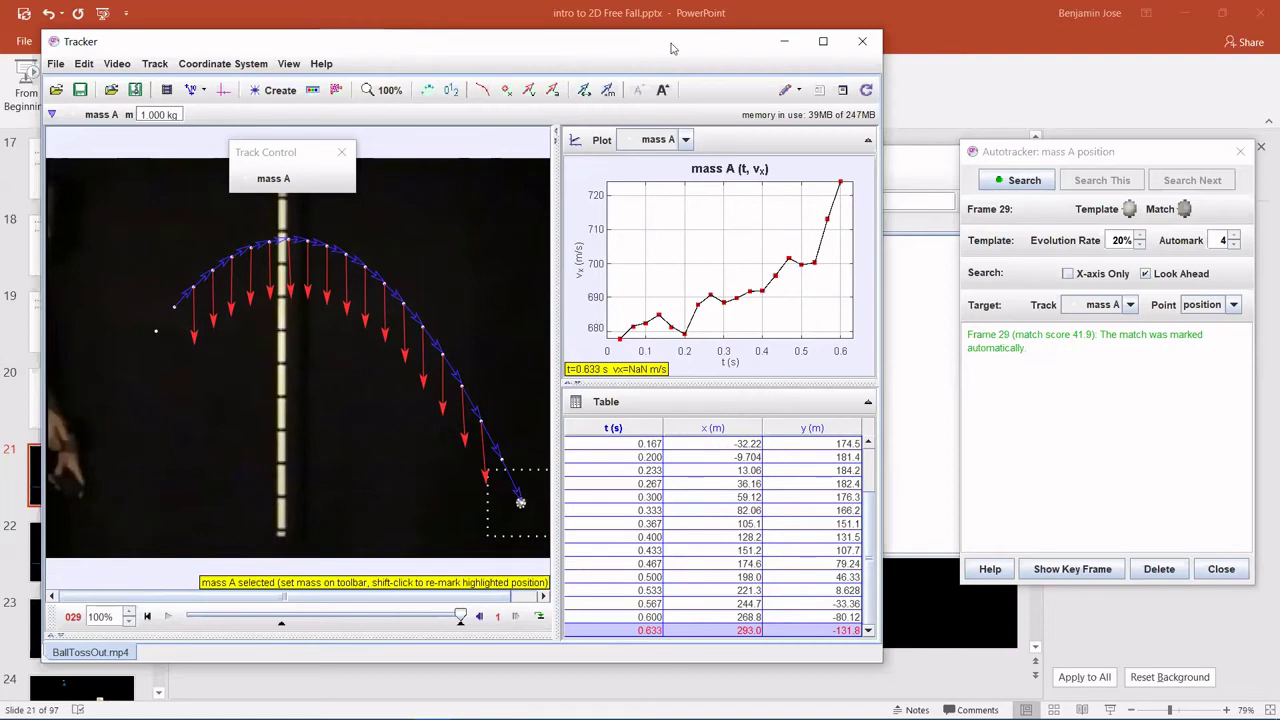
left_click_drag(672, 48, 771, 76)
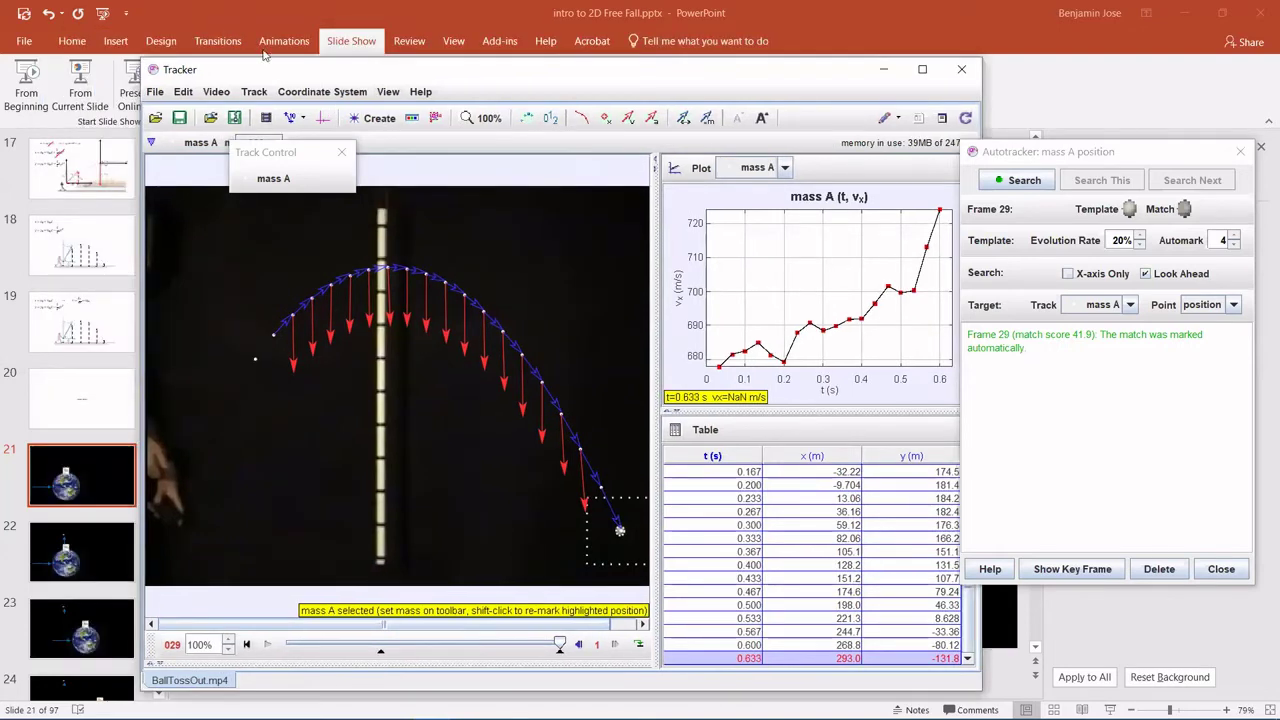
Step: Create a calibration stick spanning the striped vertical ruler in the video, marking end 1 at its upper end and end 2 at its lower end
left_click(293, 122)
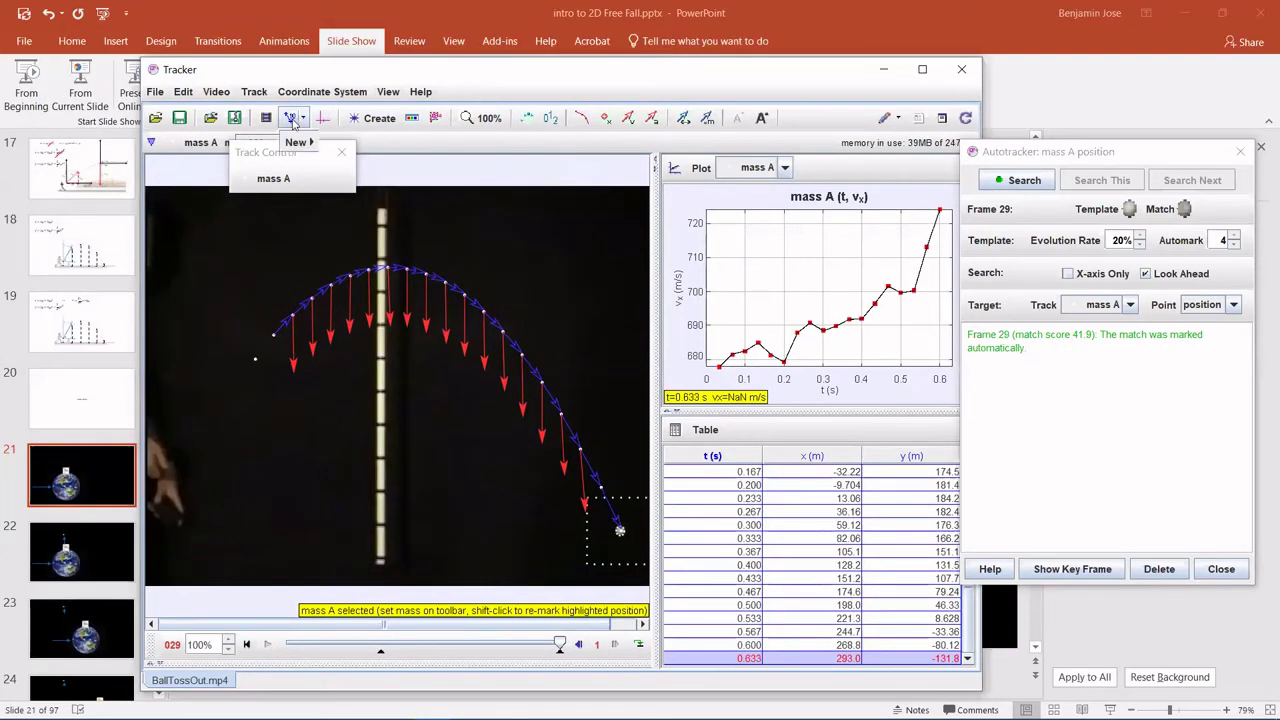
mouse_move(300, 143)
left_click(346, 148)
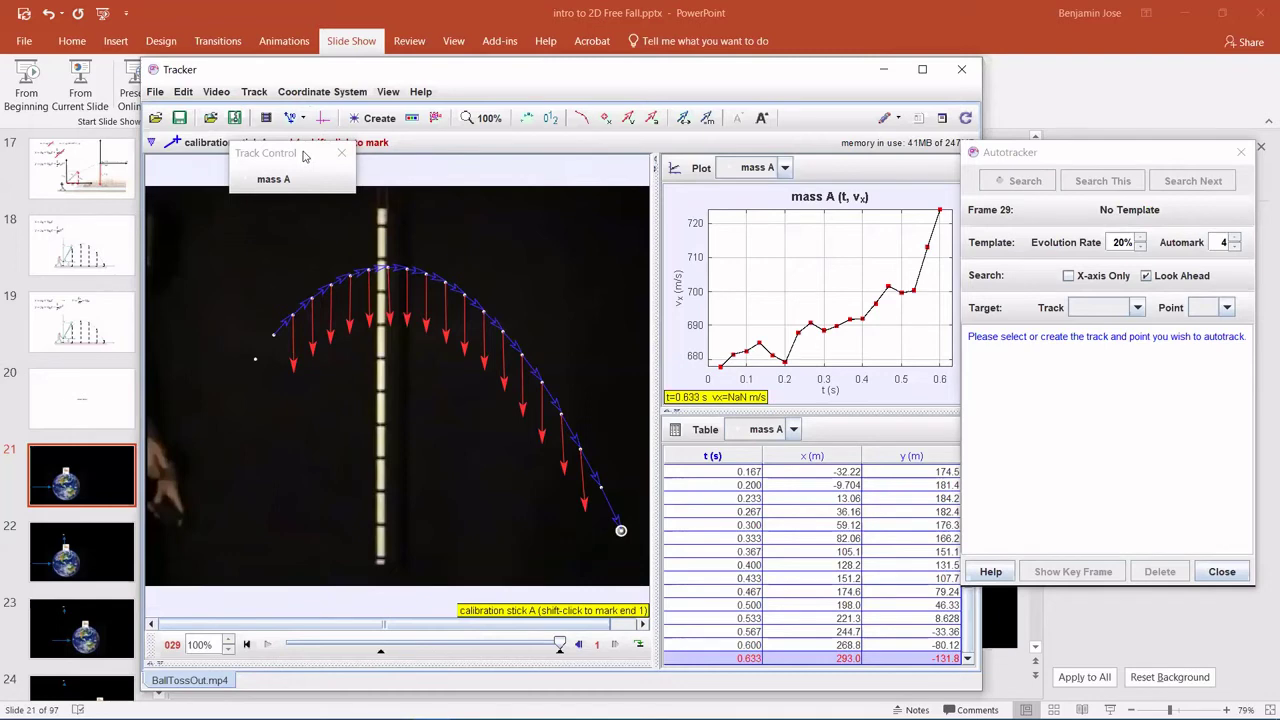
left_click_drag(304, 154, 697, 108)
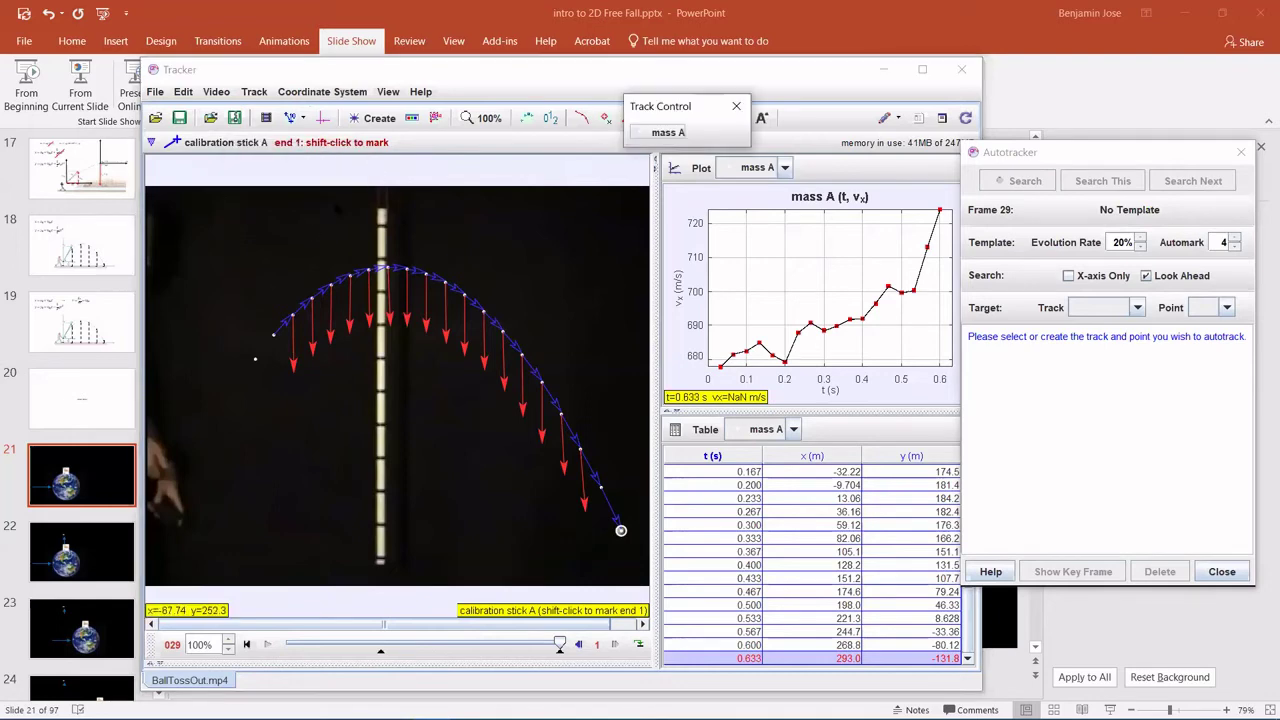
left_click(290, 214)
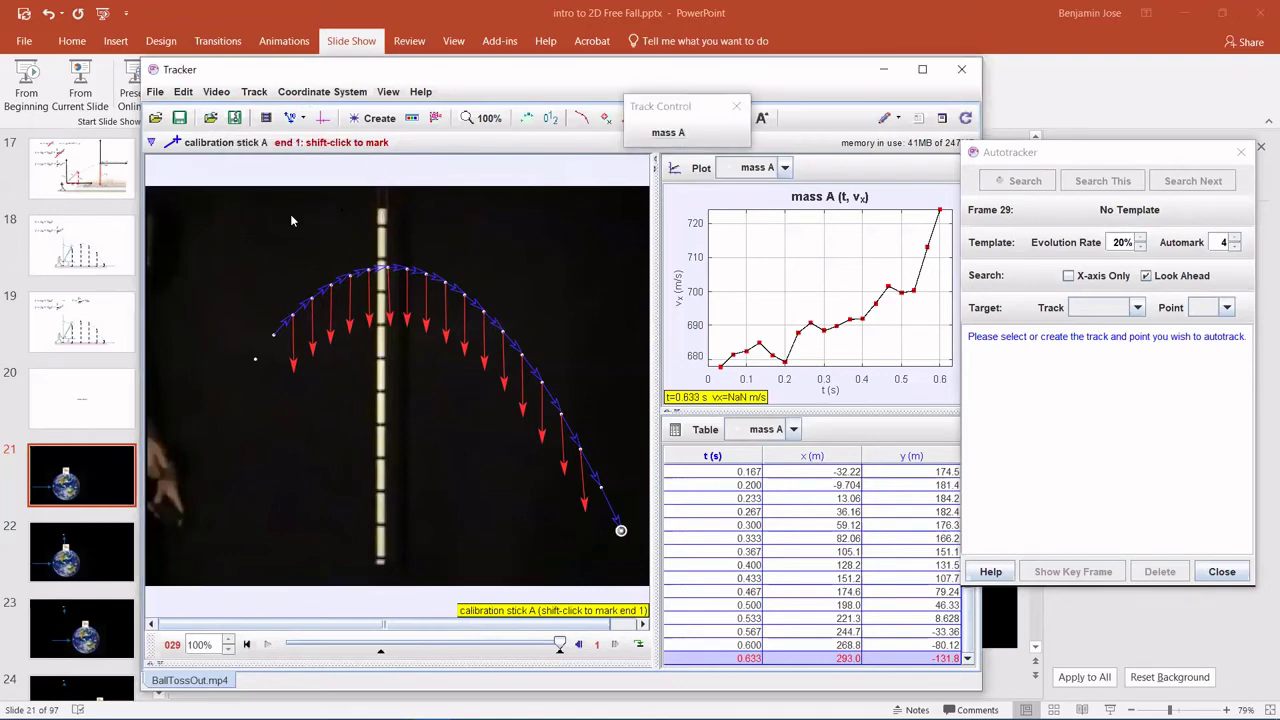
left_click(382, 216, "shift")
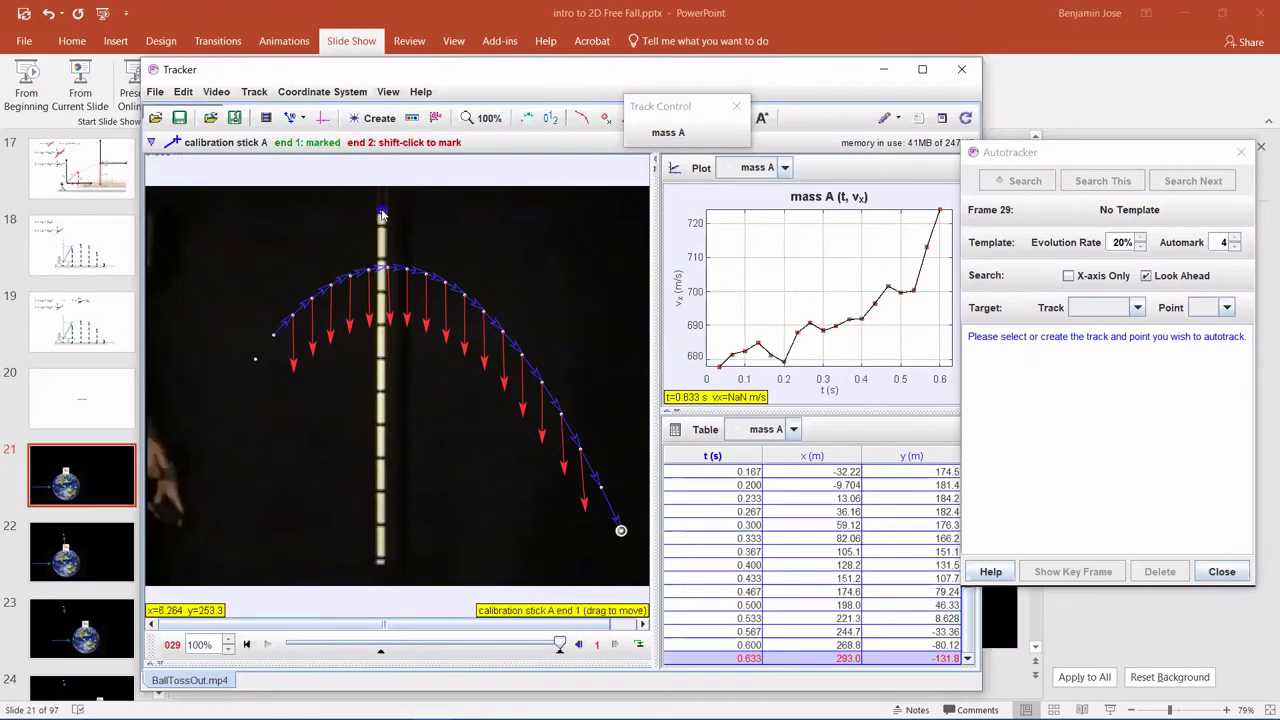
left_click(381, 563, "shift")
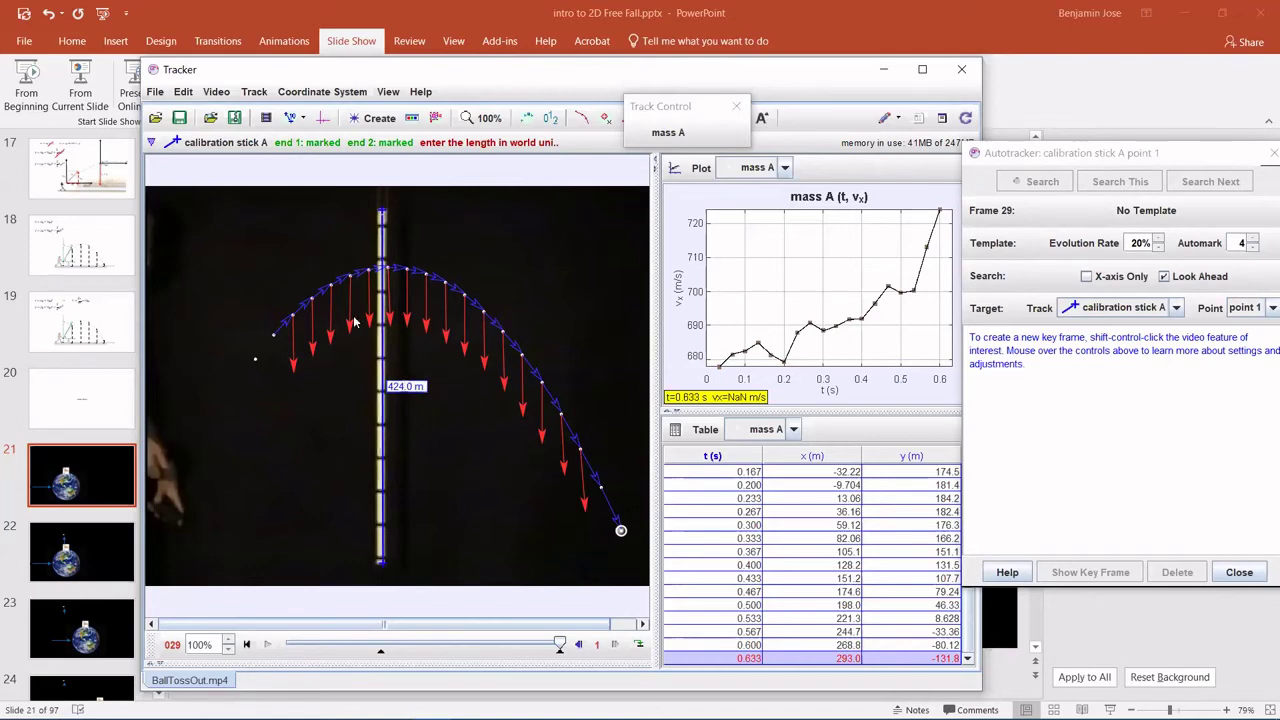
Step: Set the calibration stick's length to 1 m and hide the stick in the video
key("BackSpace")
key("BackSpace")
key("BackSpace")
key("BackSpace")
key("BackSpace")
type("0")
type("1")
key("Return")
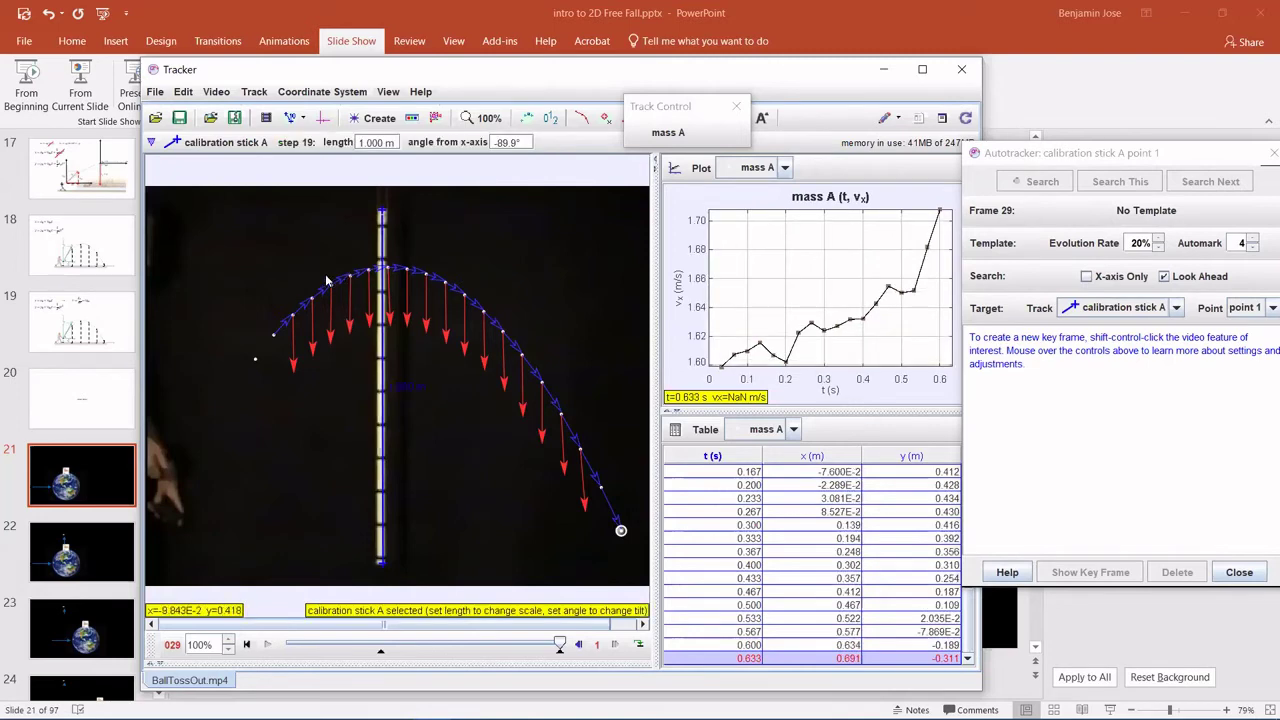
left_click(289, 117)
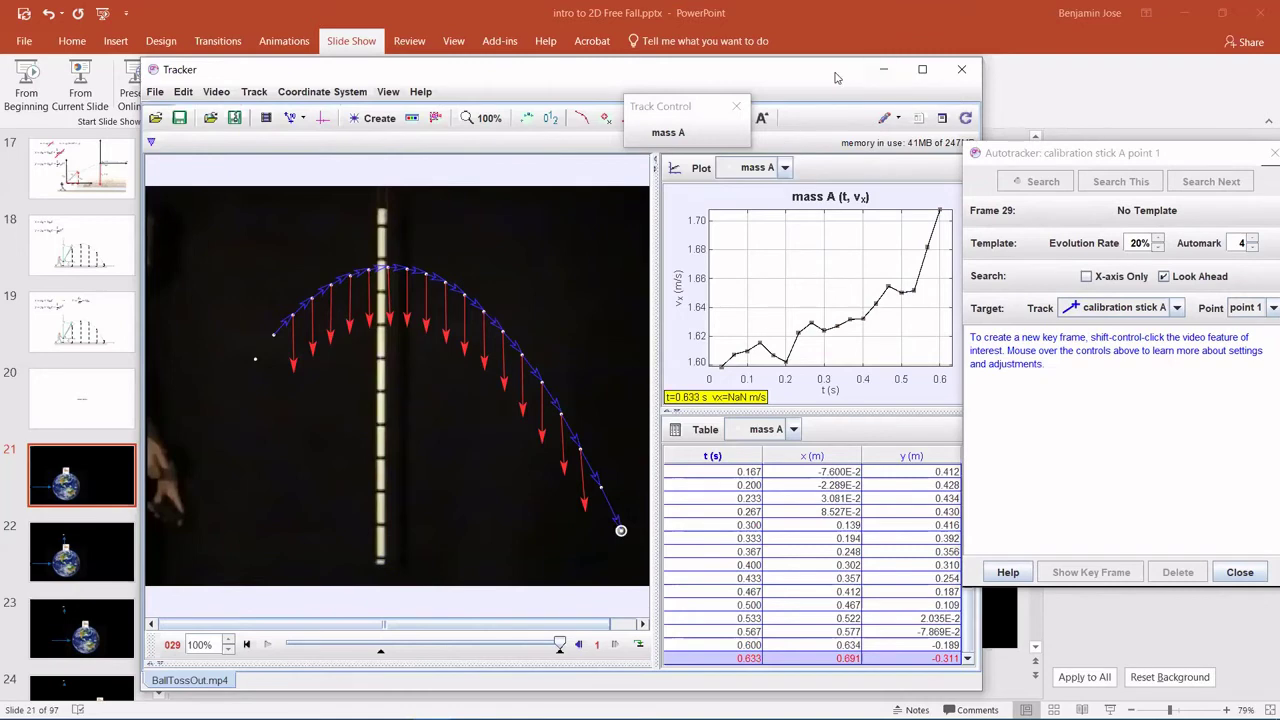
Step: Show the coordinate axes and tilt the x-axis to -0.2° from horizontal
left_click_drag(836, 77, 818, 82)
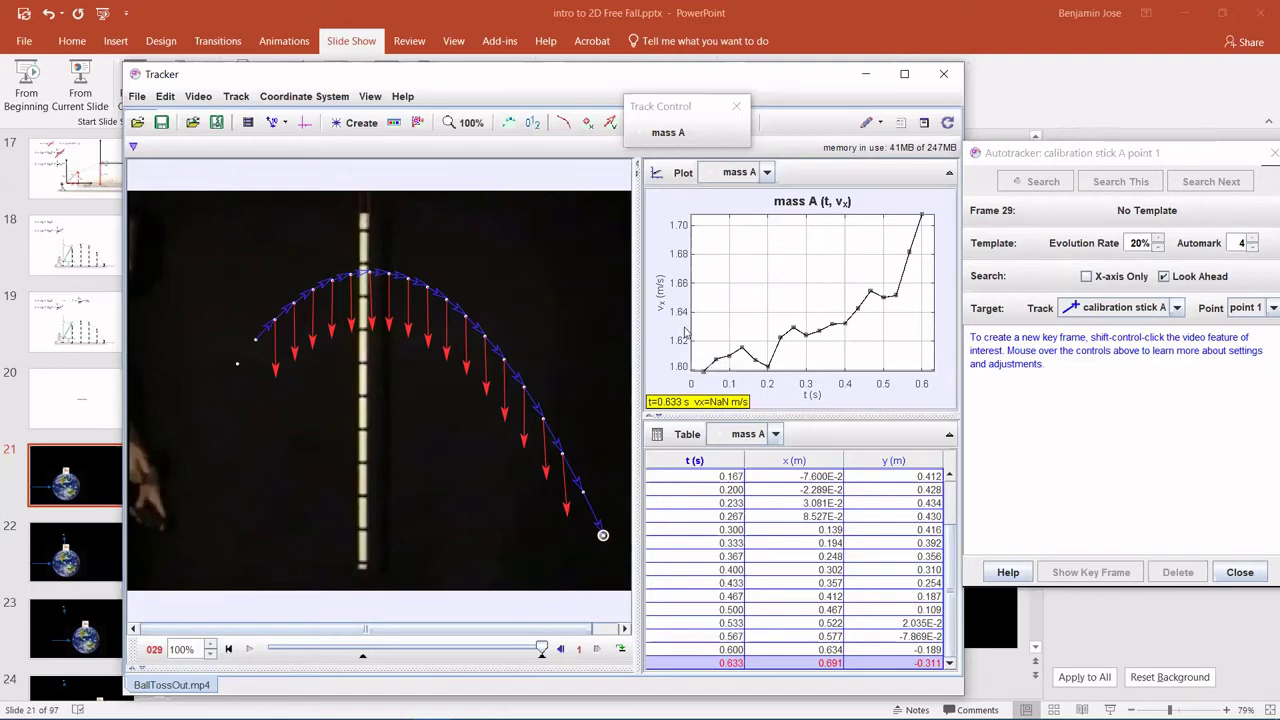
left_click(305, 122)
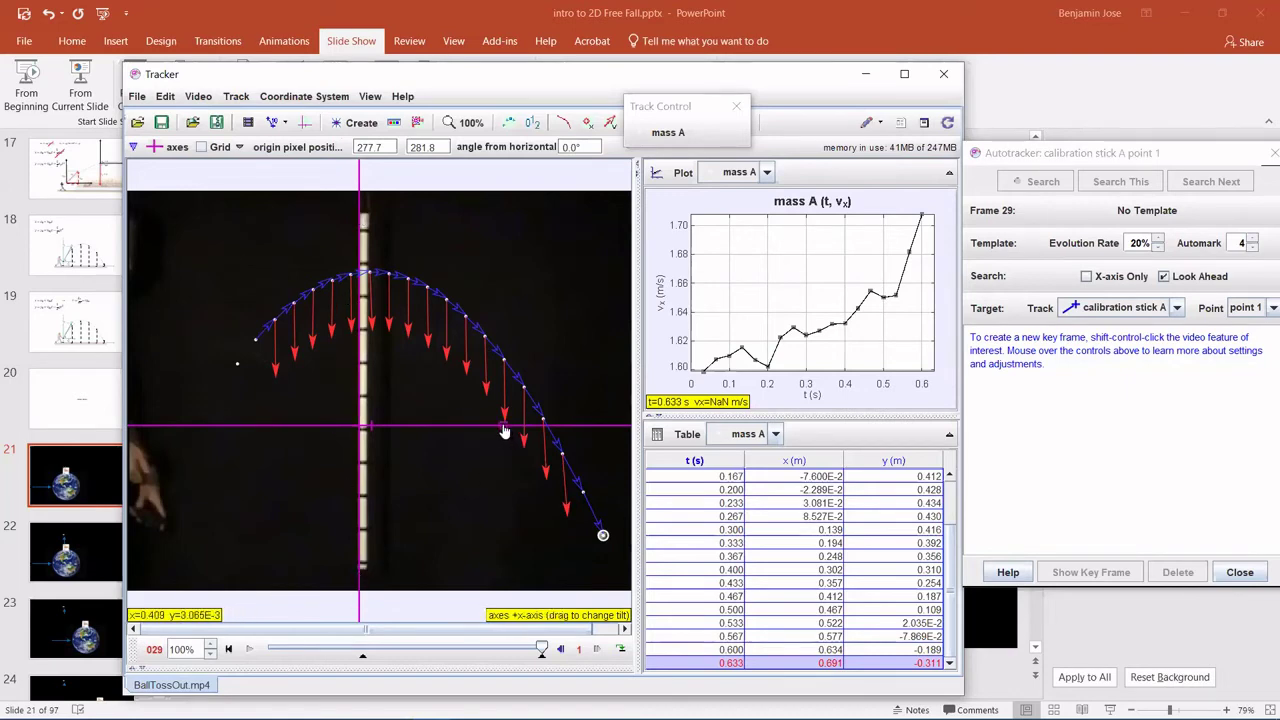
left_click_drag(504, 431, 505, 432)
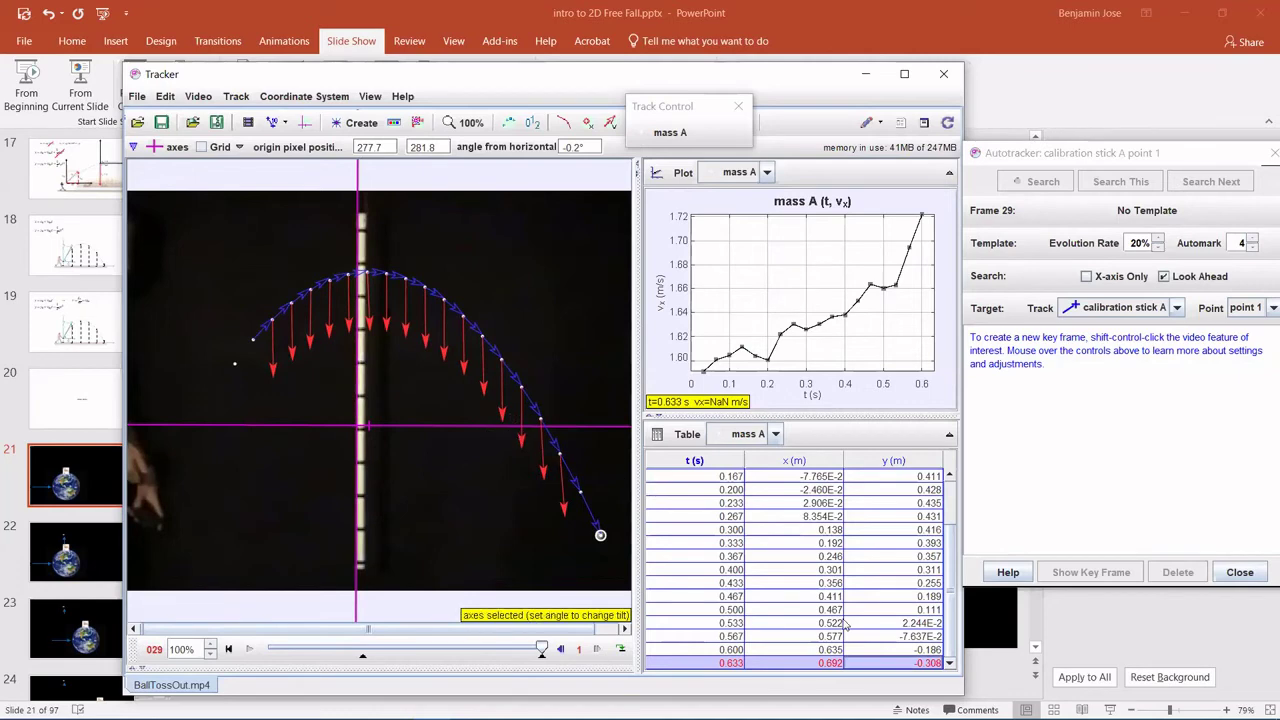
Step: Plot mass A's position y-component on the graph's vertical axis, and switch that axis to the velocity y-component (vy)
mouse_move(1205, 716)
left_click(658, 280)
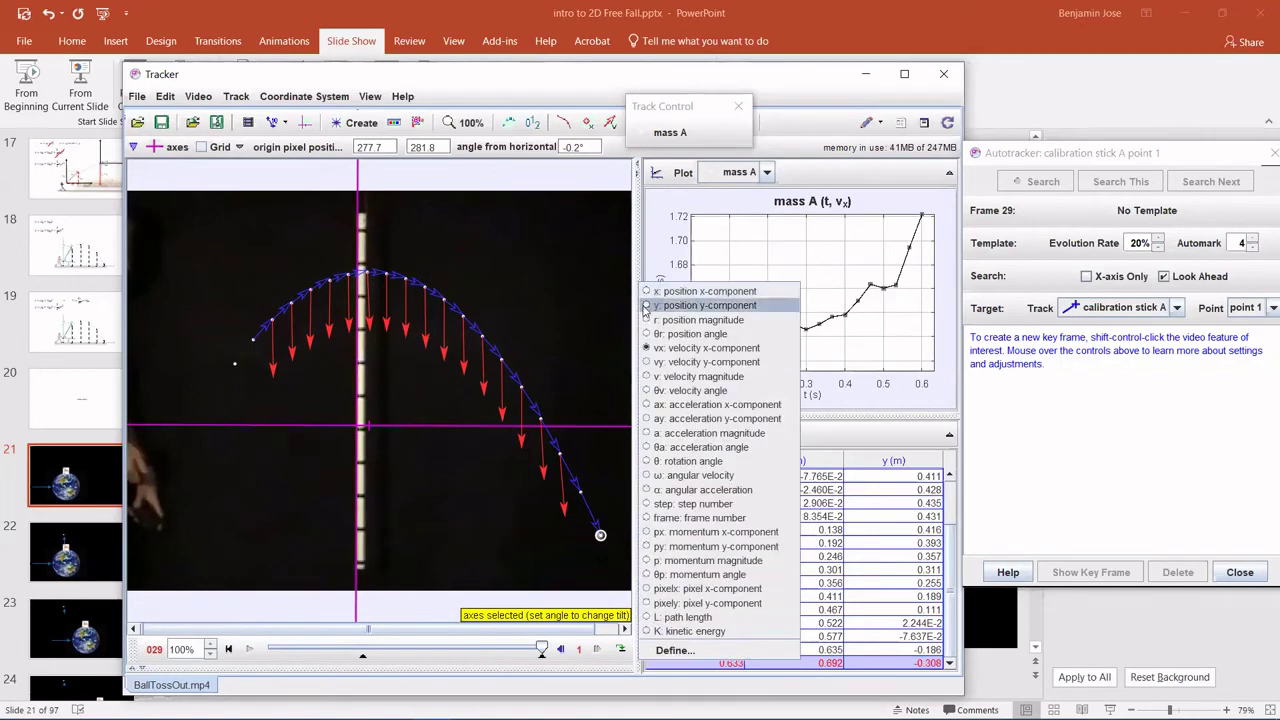
left_click(700, 305)
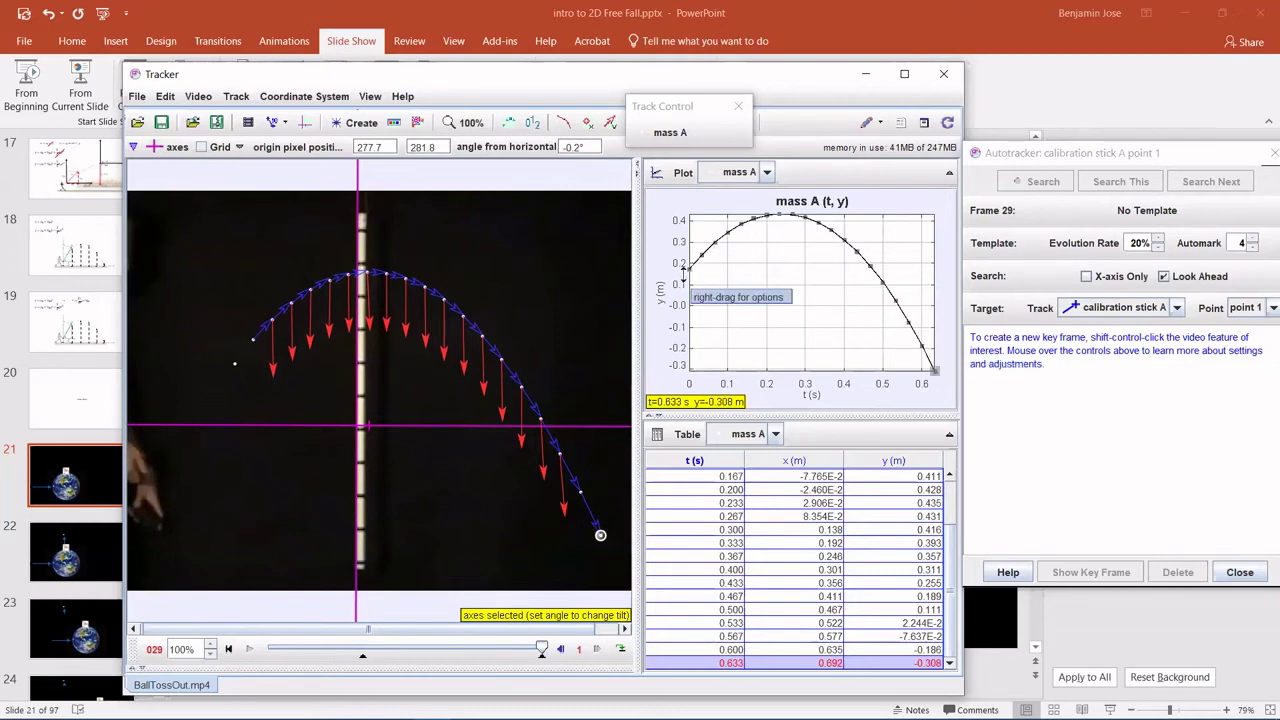
left_click(659, 296)
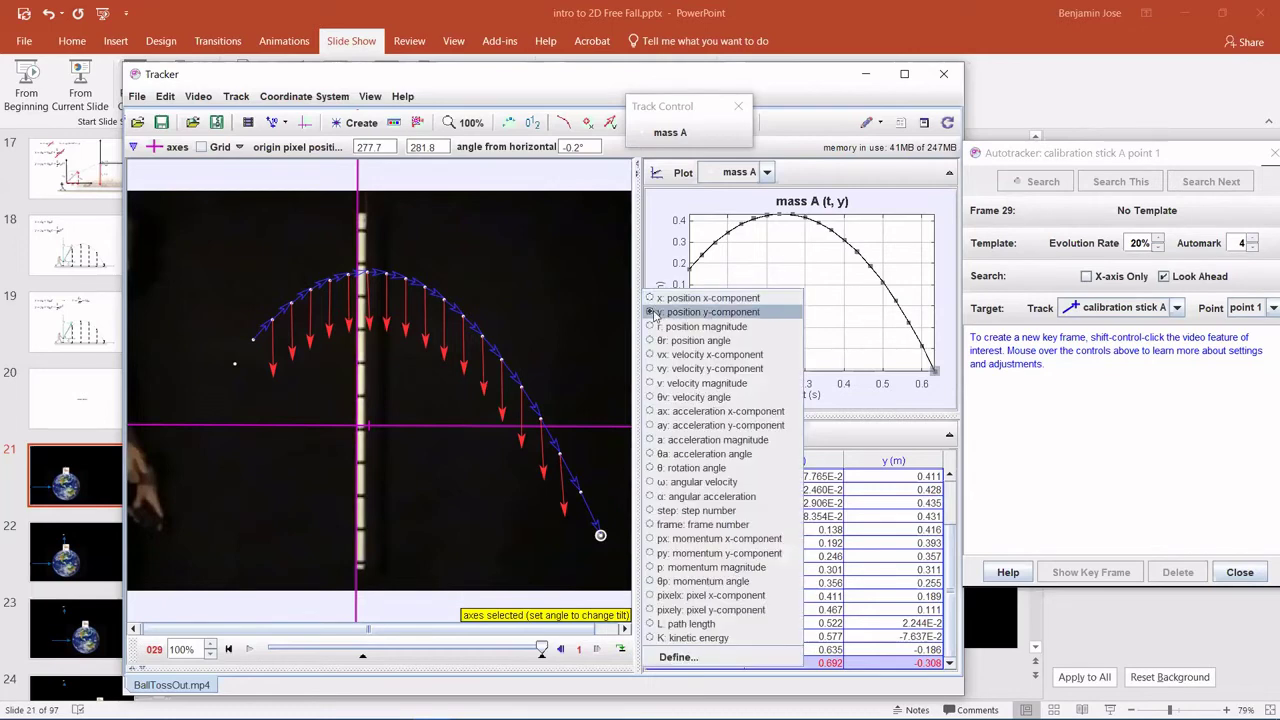
left_click(655, 370)
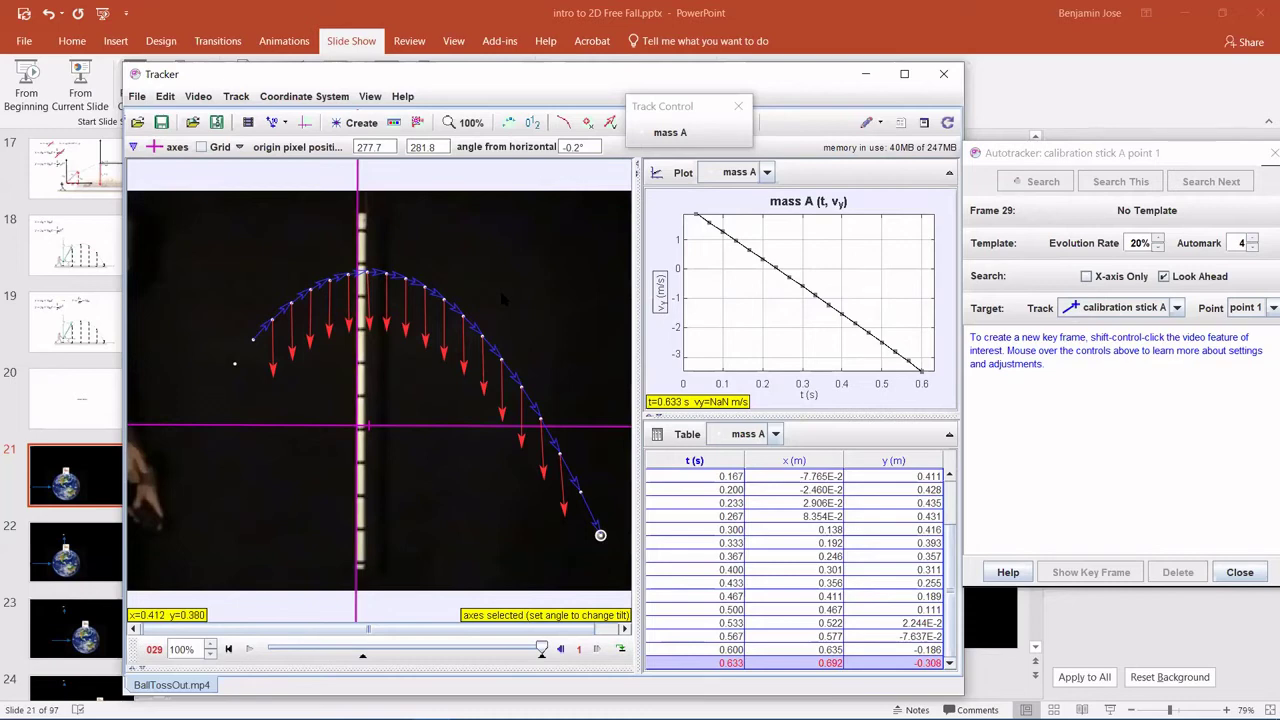
Step: Check the clip's frame range and frame rate settings, and close them without changes
left_click(248, 122)
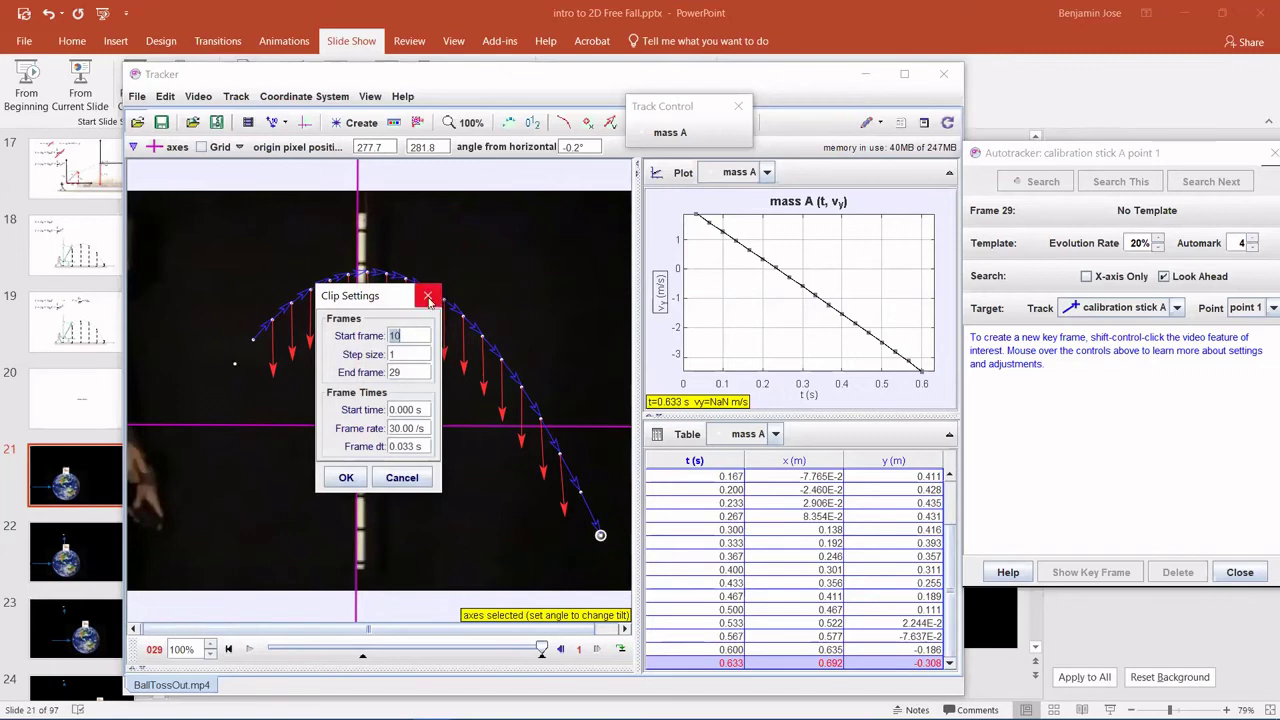
left_click(428, 298)
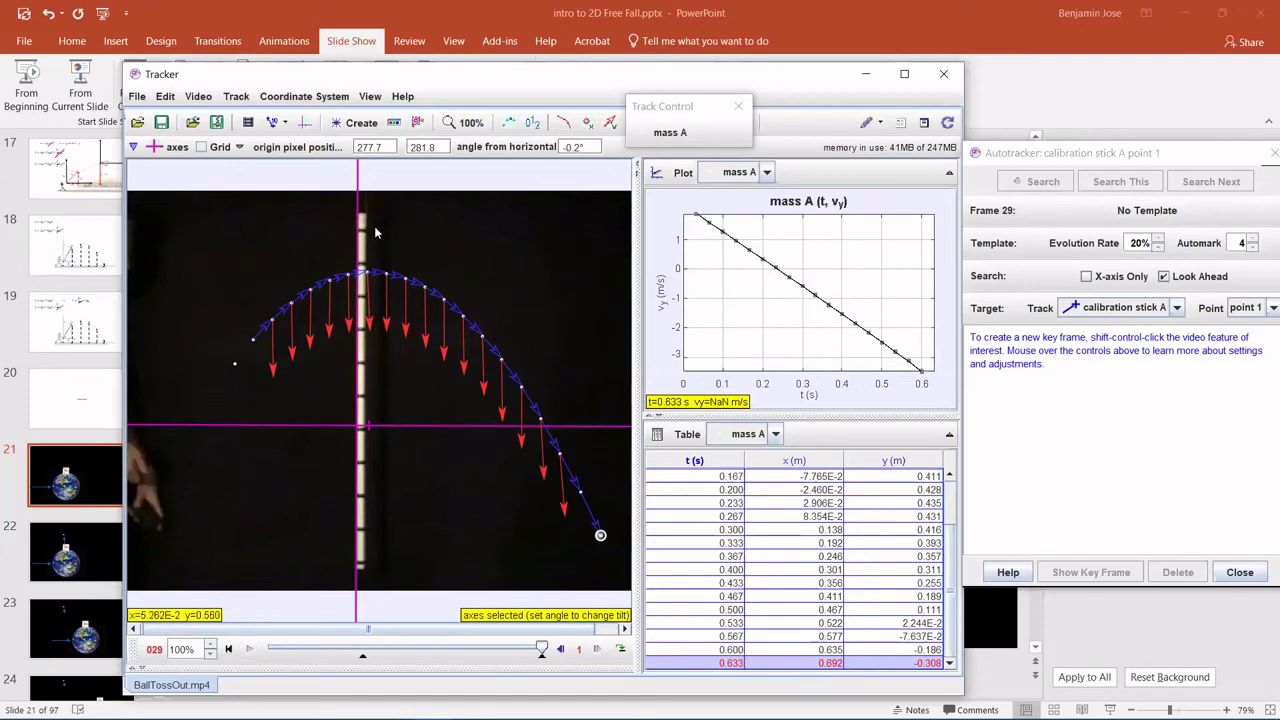
Step: Analyze the vy plot in the Data Tool, select the points from t = 0.100 to 0.567 s, and fit a line to them
right_click(743, 287)
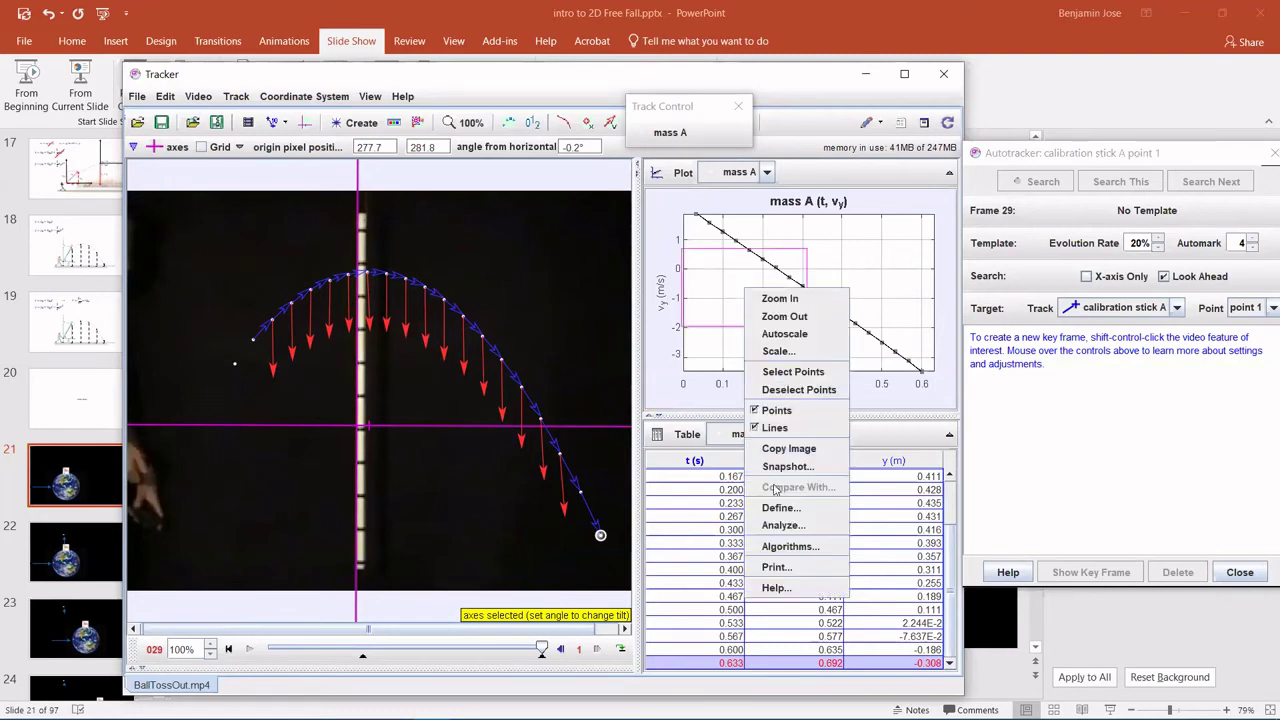
left_click(783, 525)
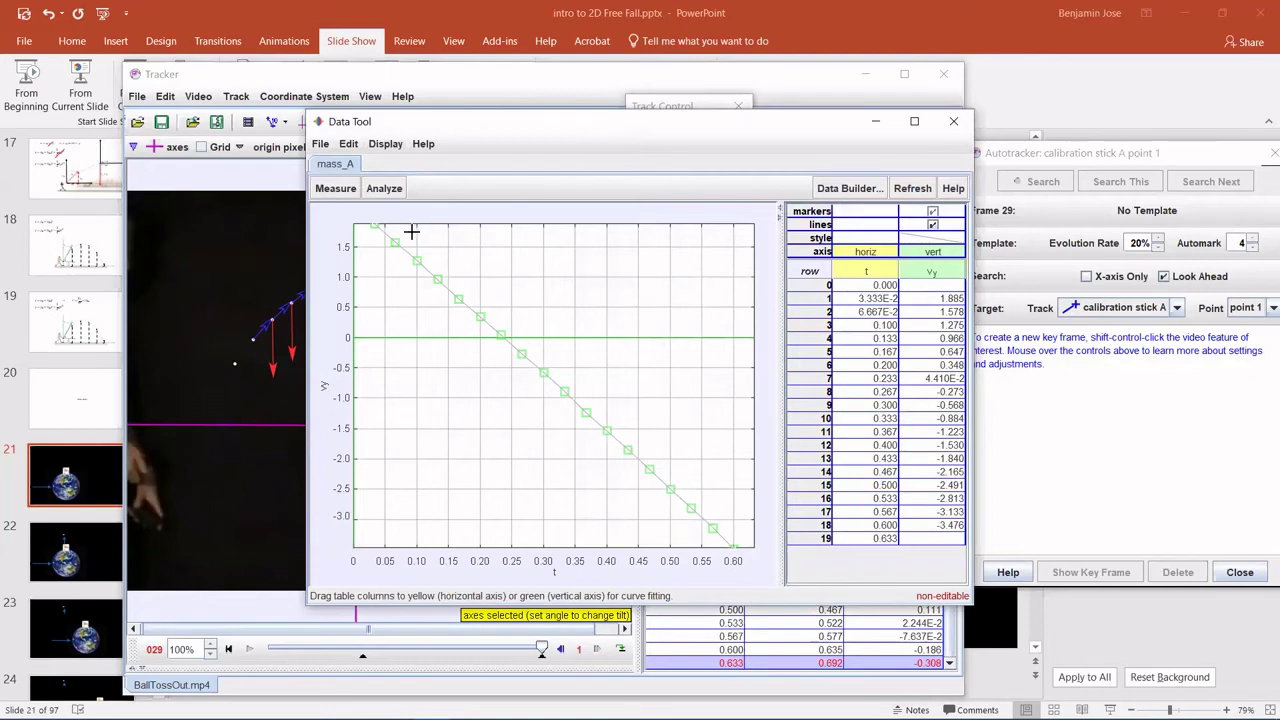
left_click_drag(414, 230, 740, 540)
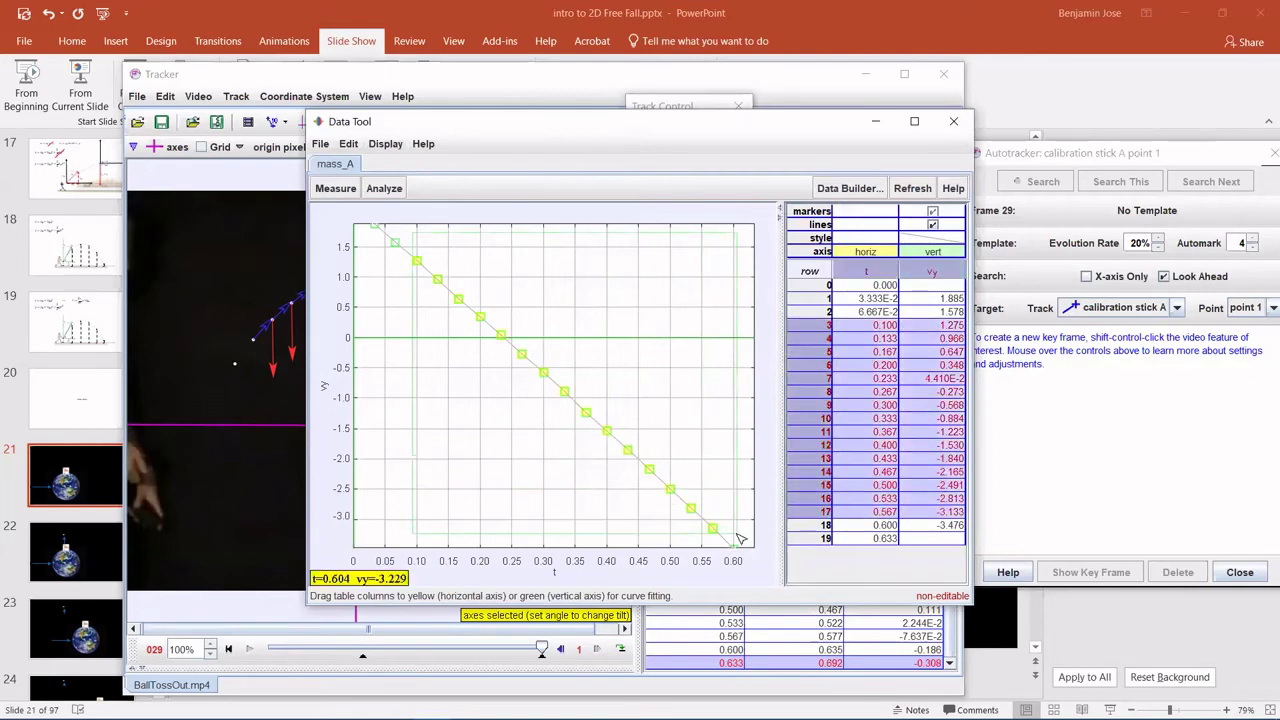
left_click(384, 188)
left_click(372, 231)
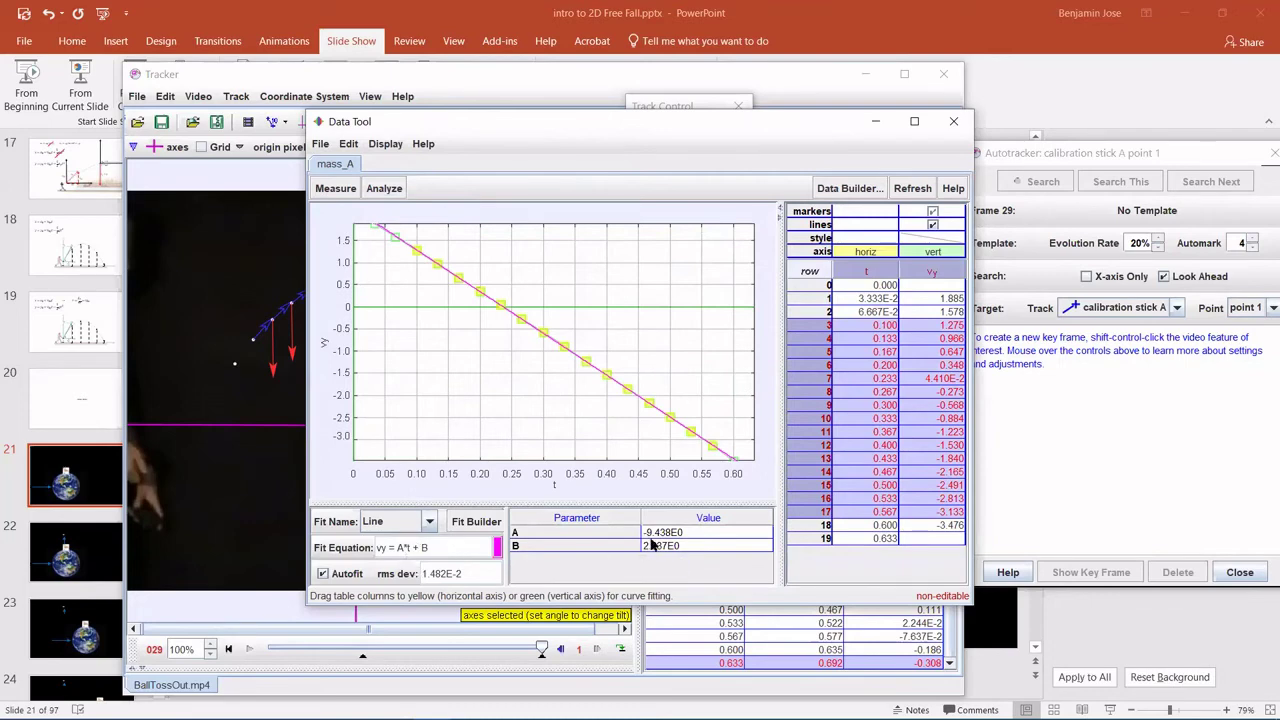
mouse_move(651, 545)
Step: Close the Data Tool and switch to PowerPoint to run the slide show from the current slide
left_click_drag(601, 121, 701, 132)
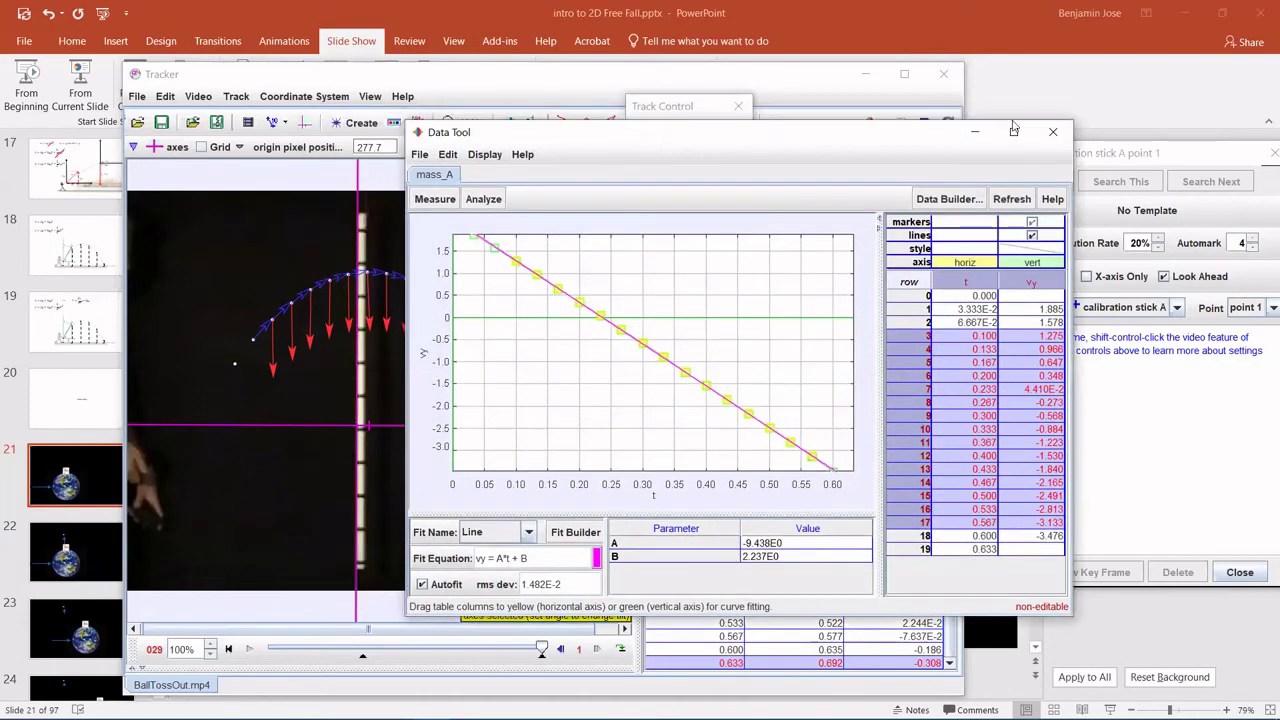
left_click(1053, 133)
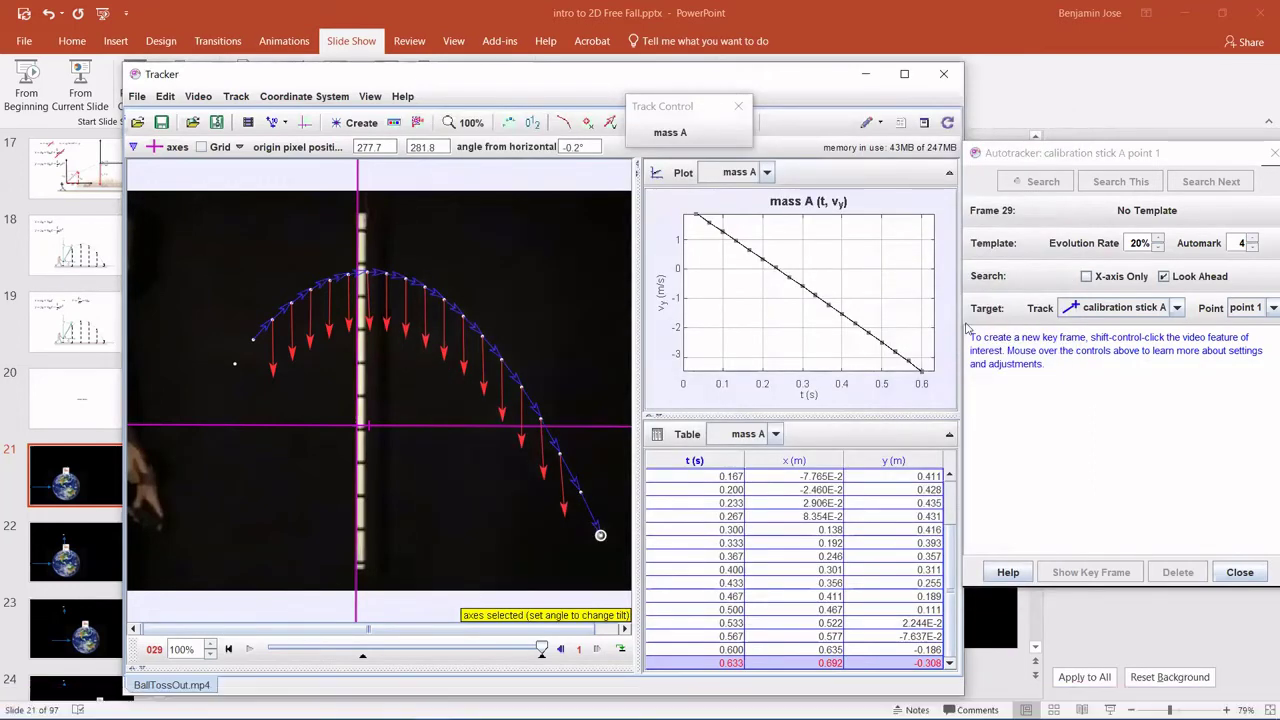
left_click(1109, 709)
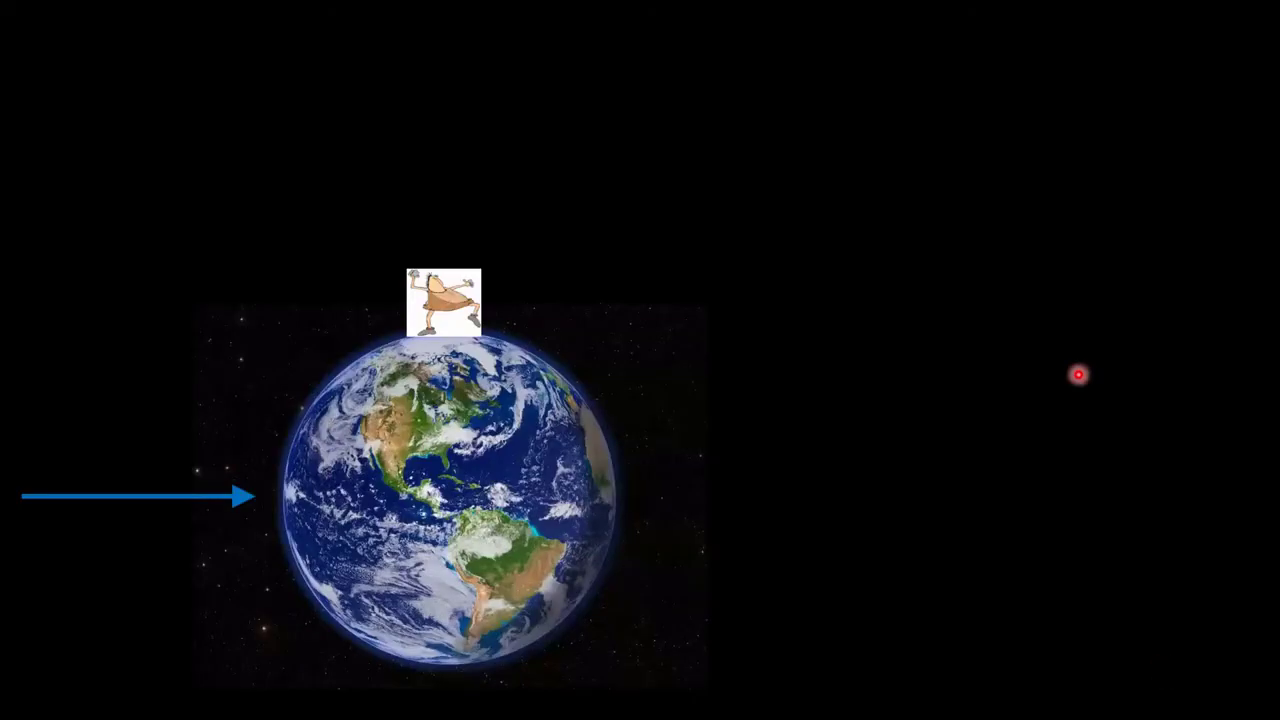